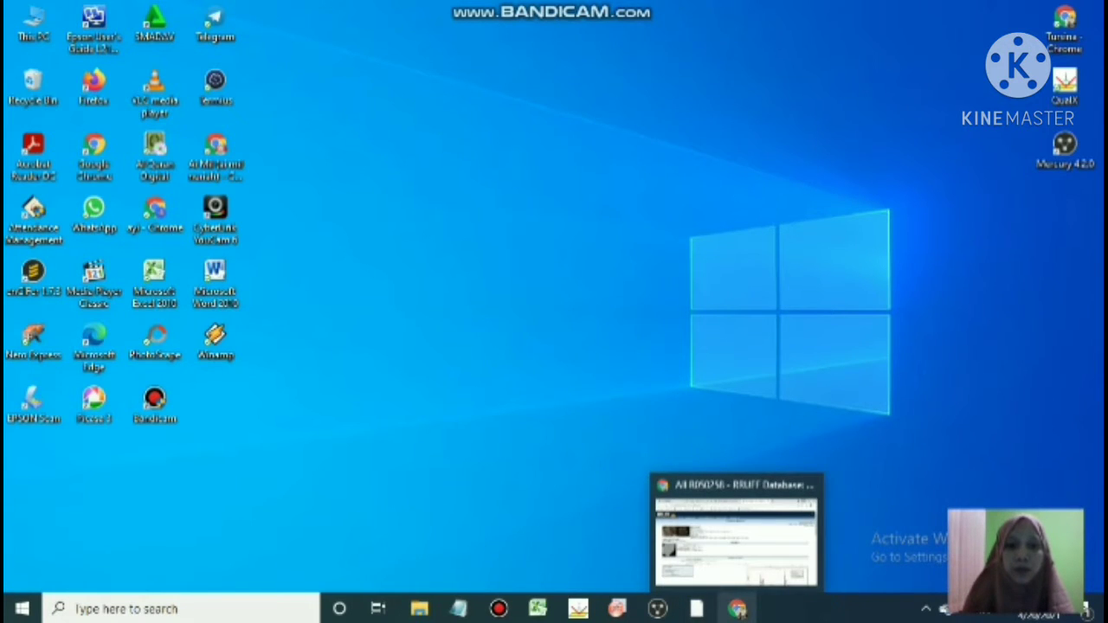
Switch to Chrome and open the raw X-ray powder diffraction data (XY - RAW) of Andalusite R050258 on the RRUFF page.
click(736, 608)
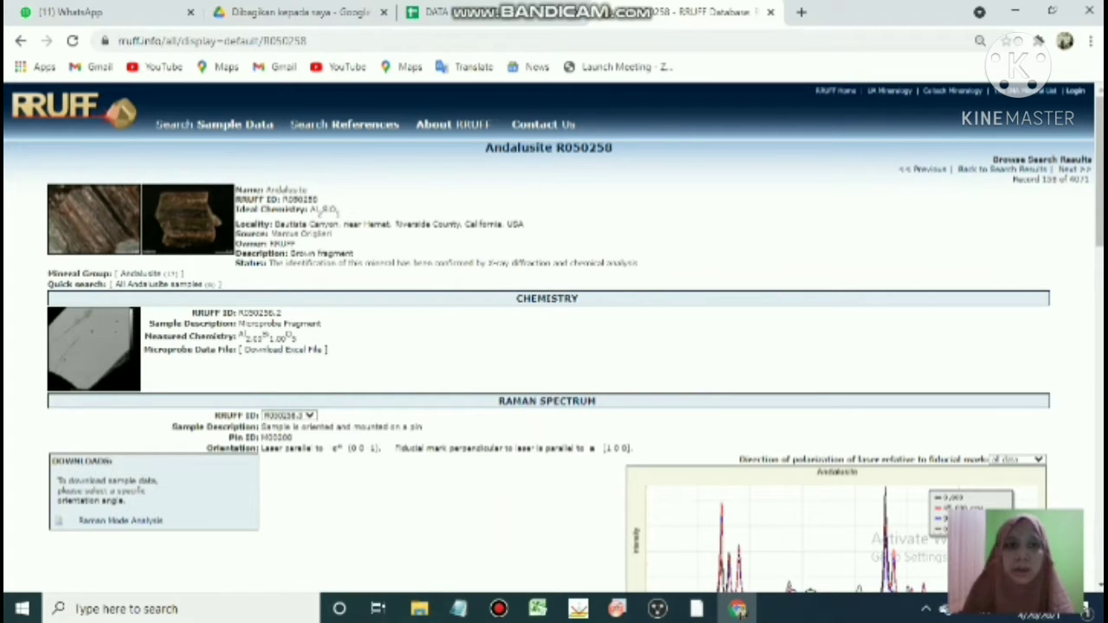
scroll(554, 338, down, 9)
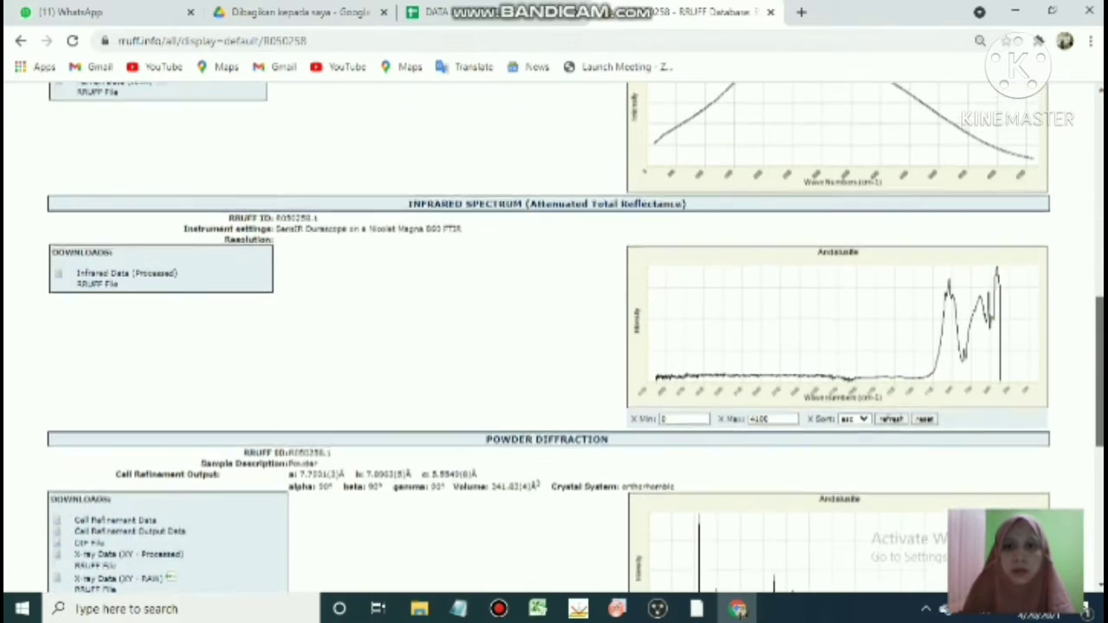
scroll(554, 338, down, 3)
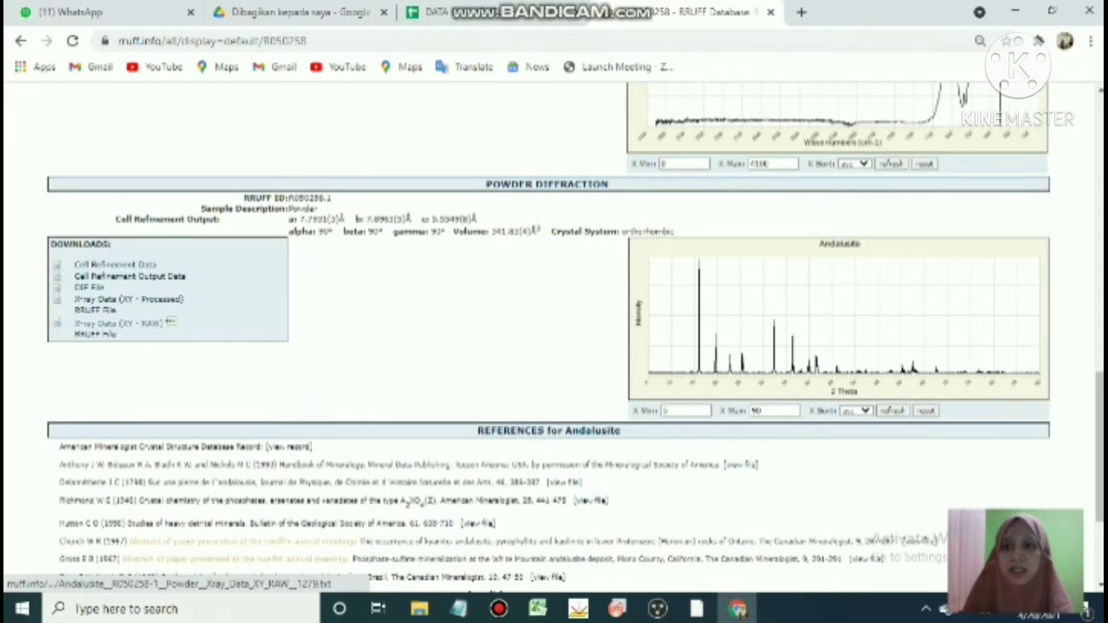
click(167, 322)
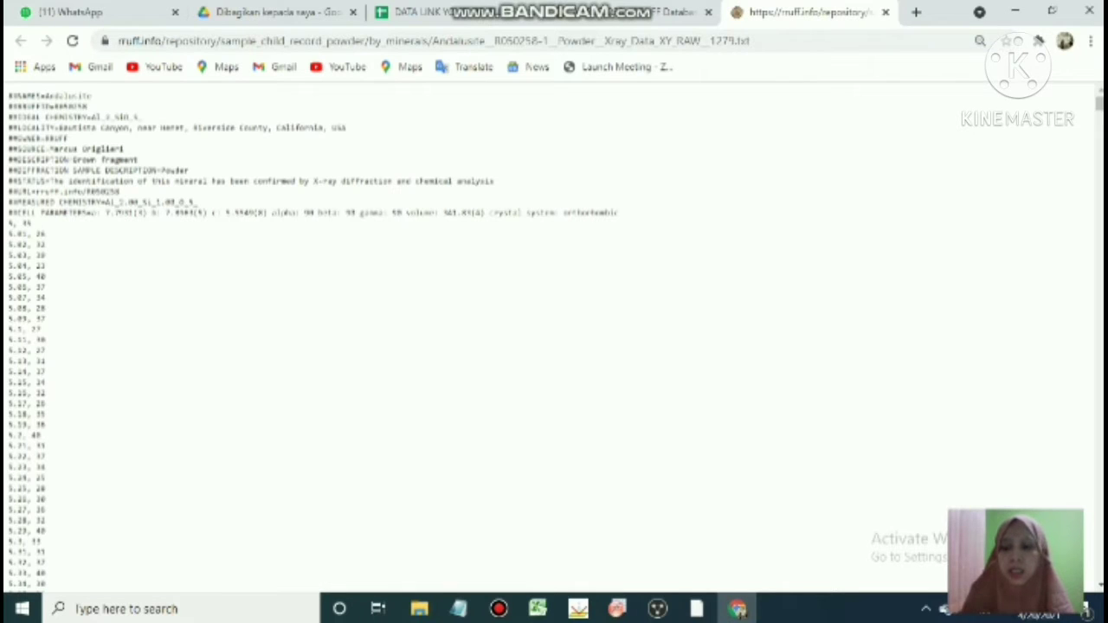
Copy the entire raw diffraction text and paste it into a new Notepad document.
key(ctrl+a)
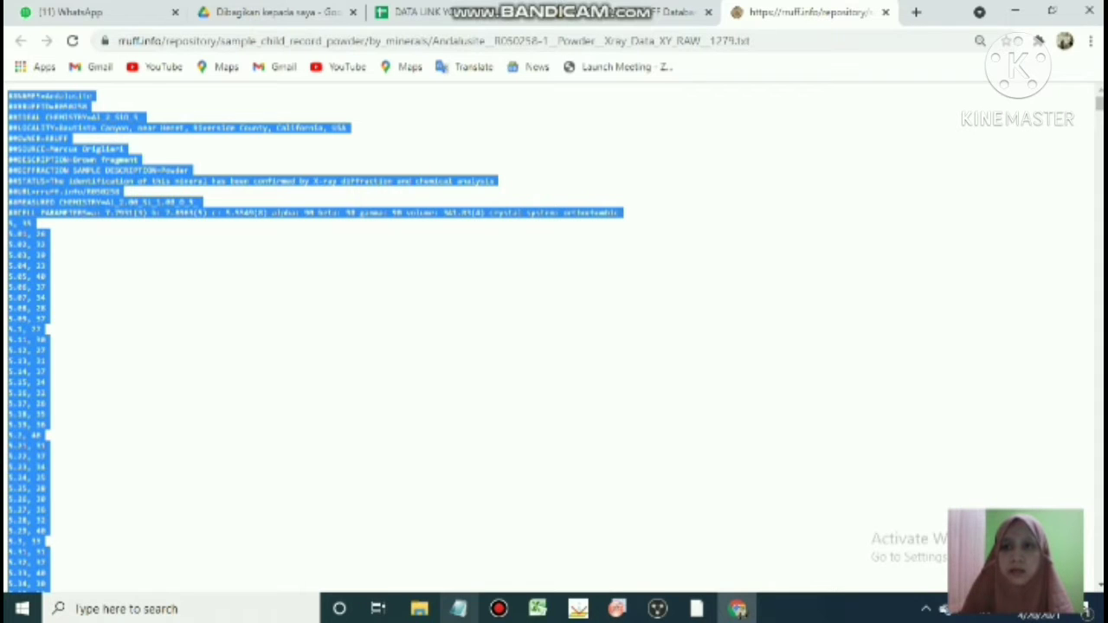
click(459, 608)
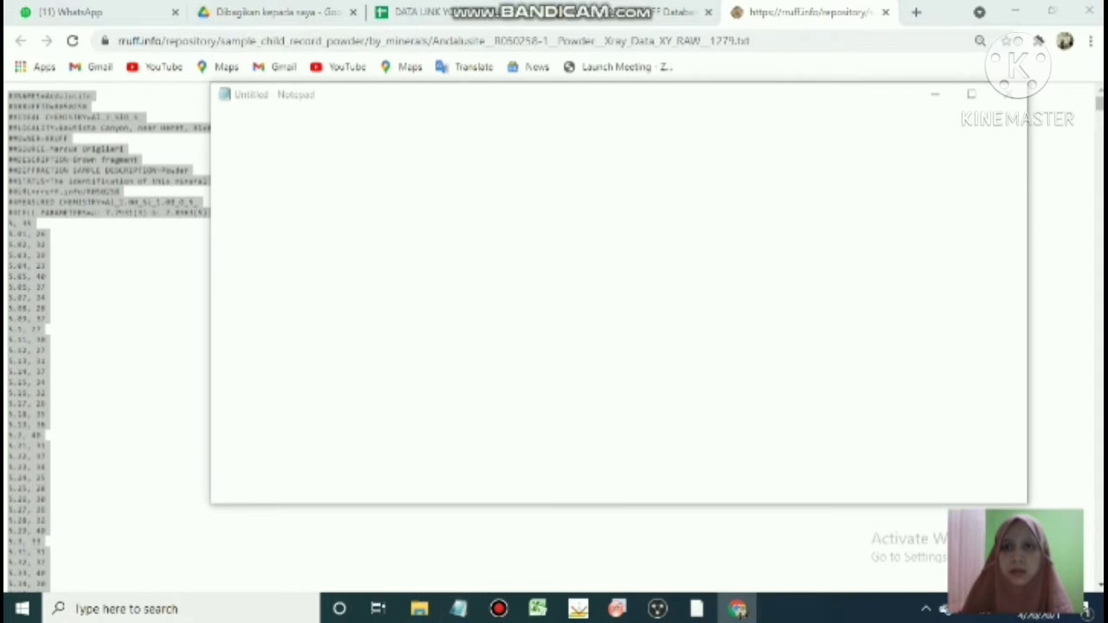
key(ctrl+v)
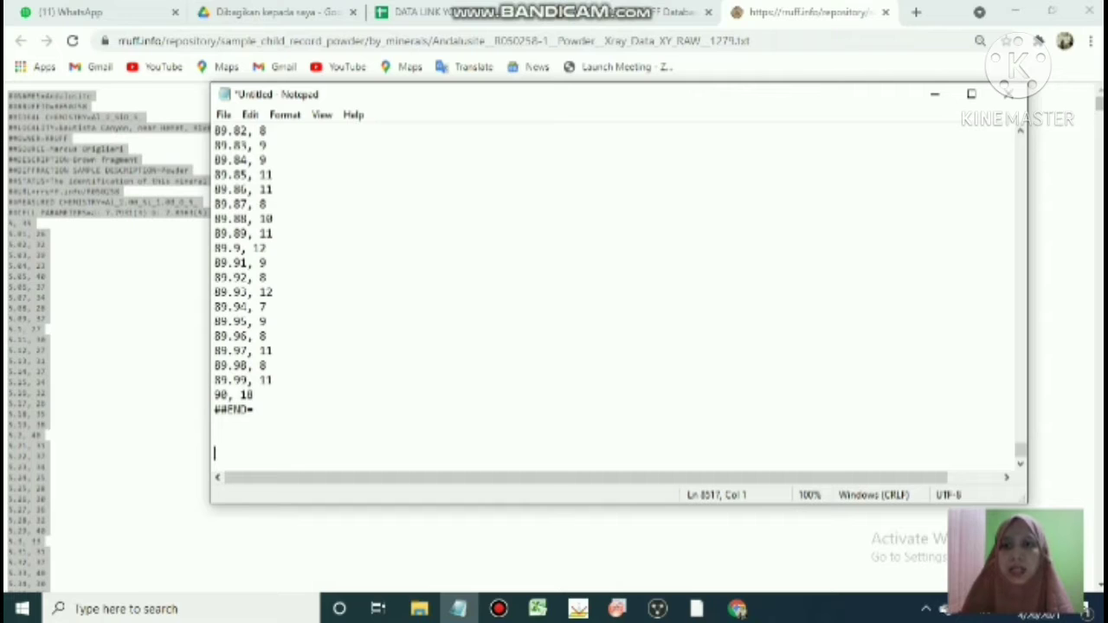
Delete the ##END= line and the blank lines after the last data row, 90.
right_click(262, 412)
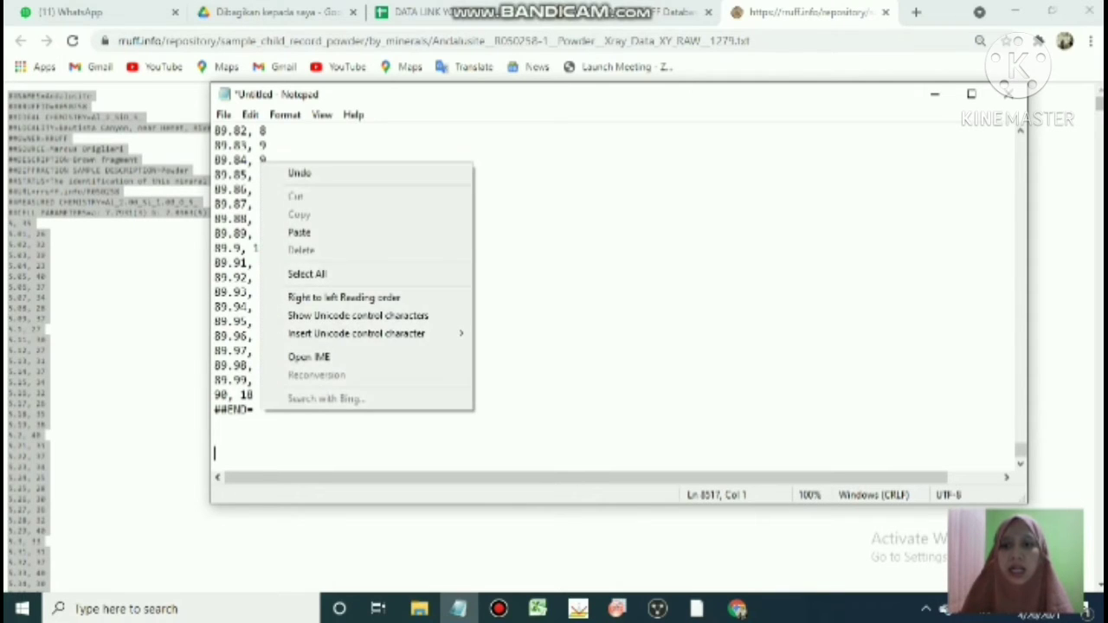
click(262, 412)
key(BackSpace)
key(BackSpace)
key(BackSpace)
key(BackSpace)
key(BackSpace)
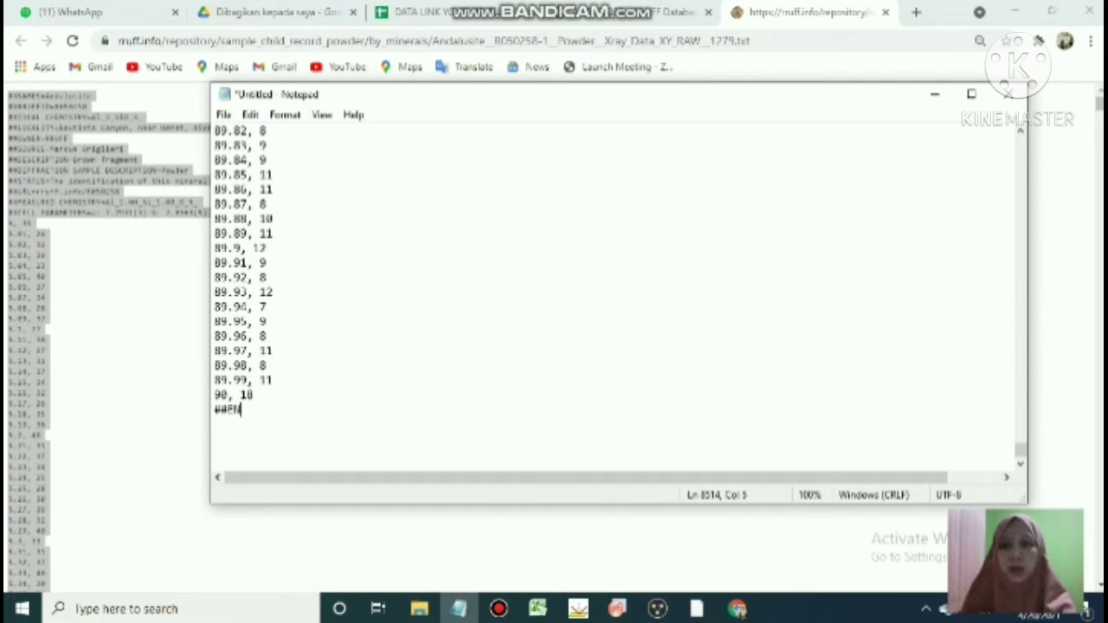
key(BackSpace)
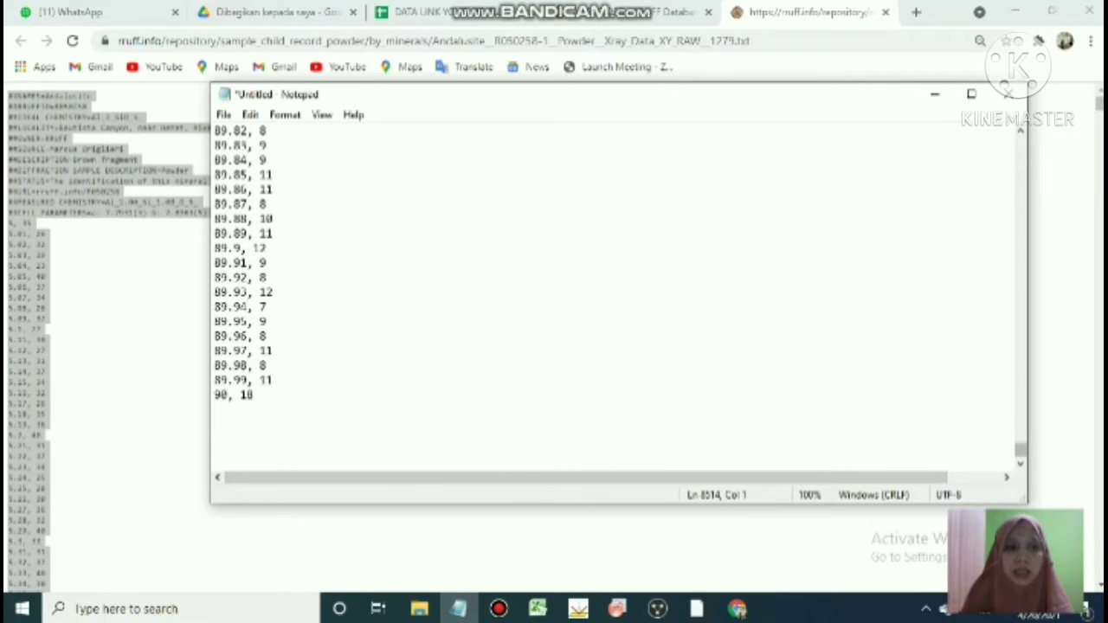
Delete the ## header lines and the leftover blank line above the first data row.
drag(1020, 450, 1020, 141)
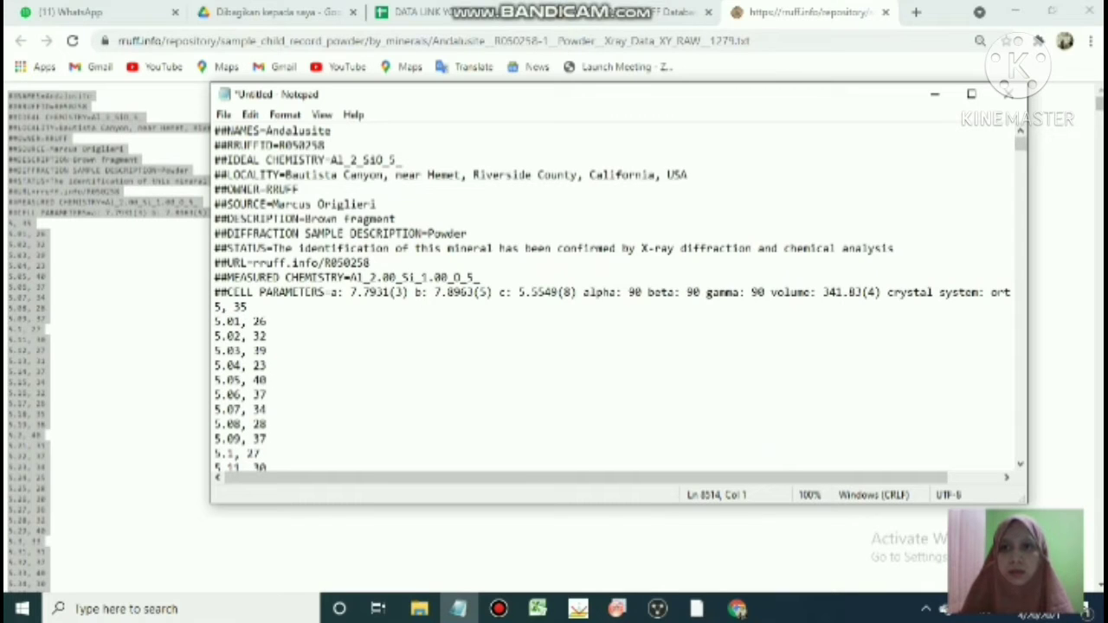
drag(215, 130, 1017, 294)
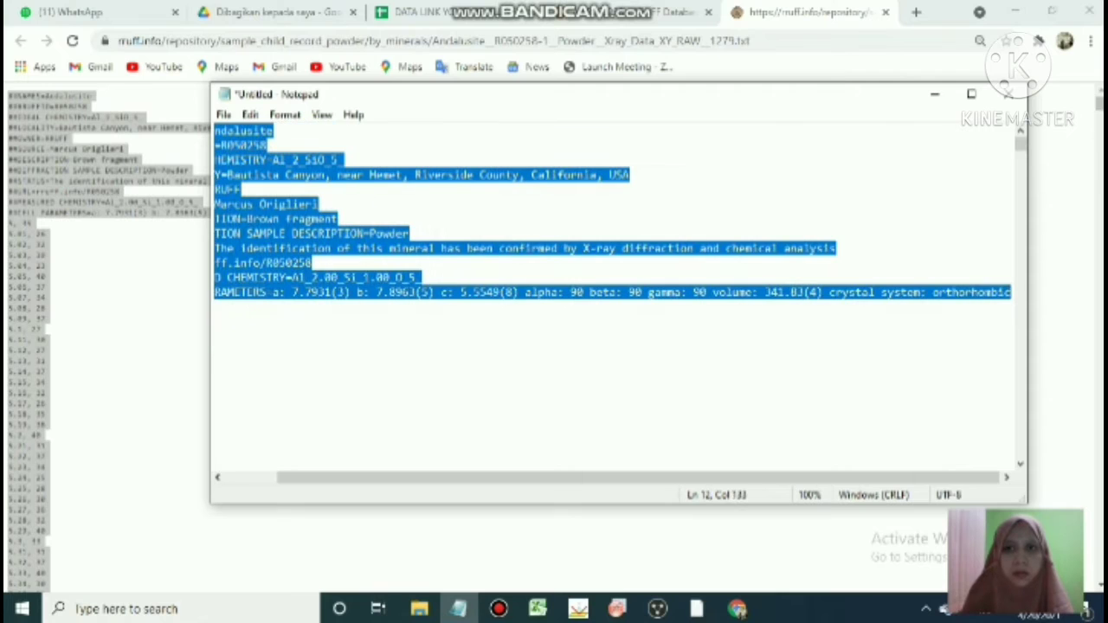
key(Delete)
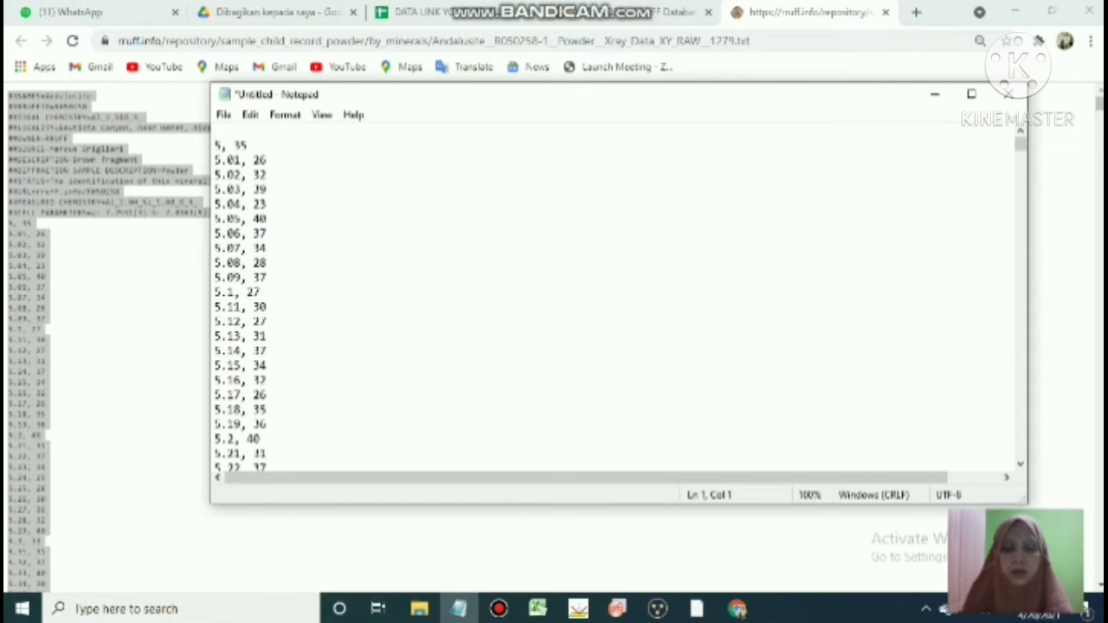
key(BackSpace)
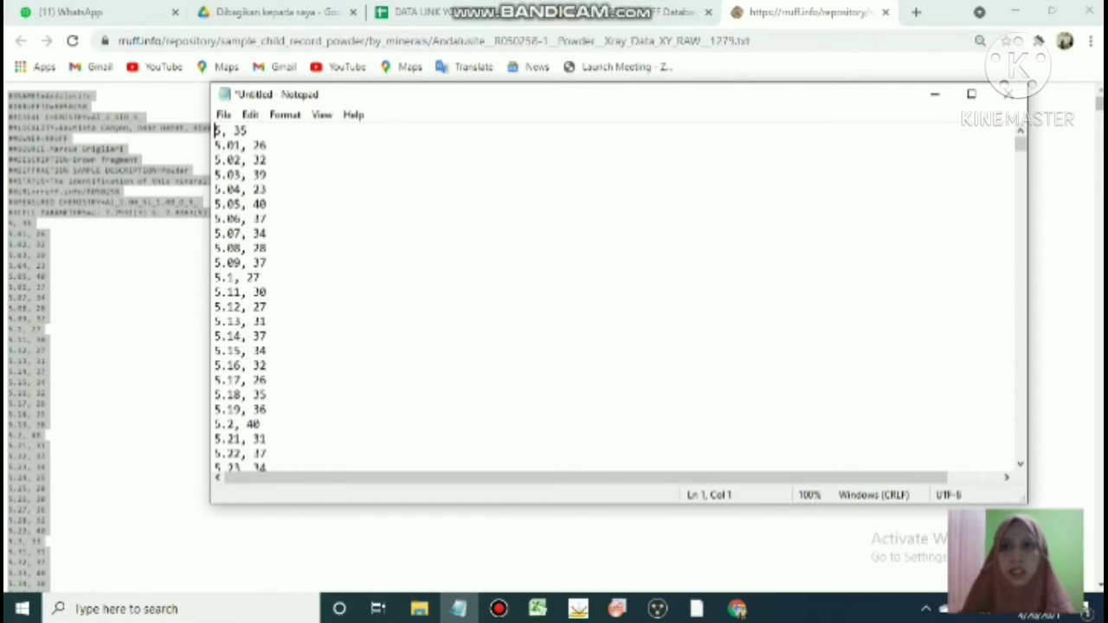
Start saving the document as a new file in the QualX Andalusite folder, named Andalusite.dat with file type All Files.
click(223, 114)
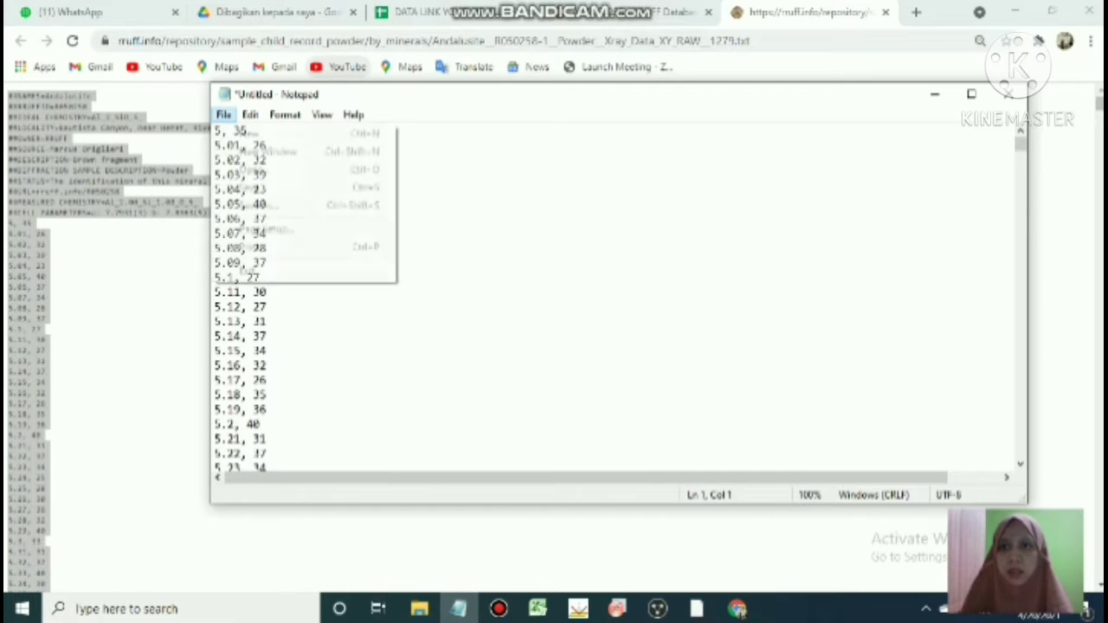
click(258, 205)
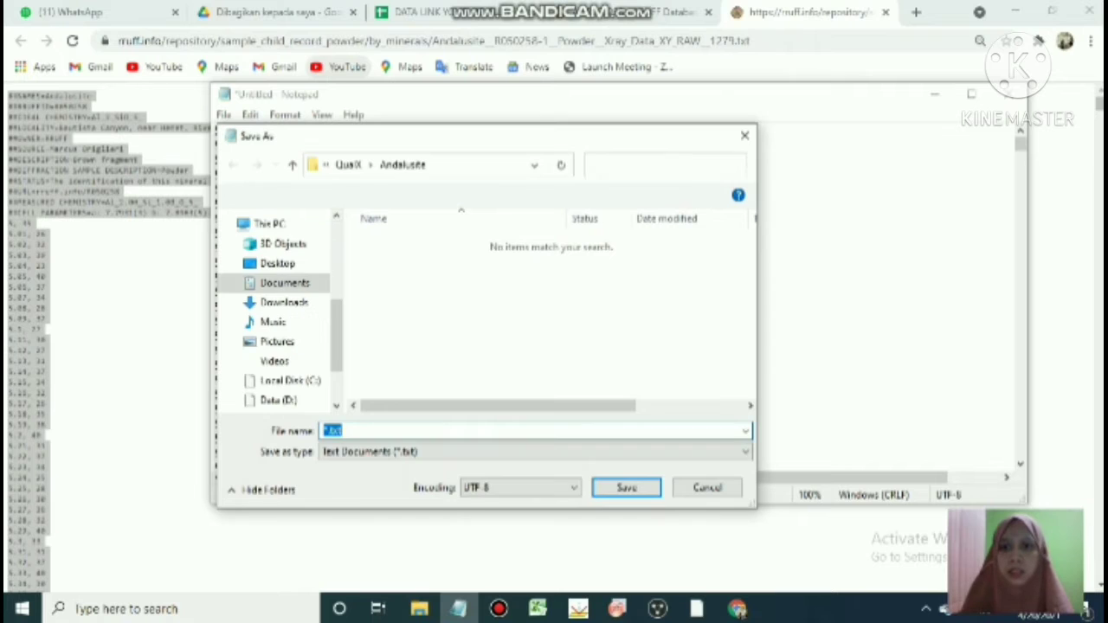
key(BackSpace)
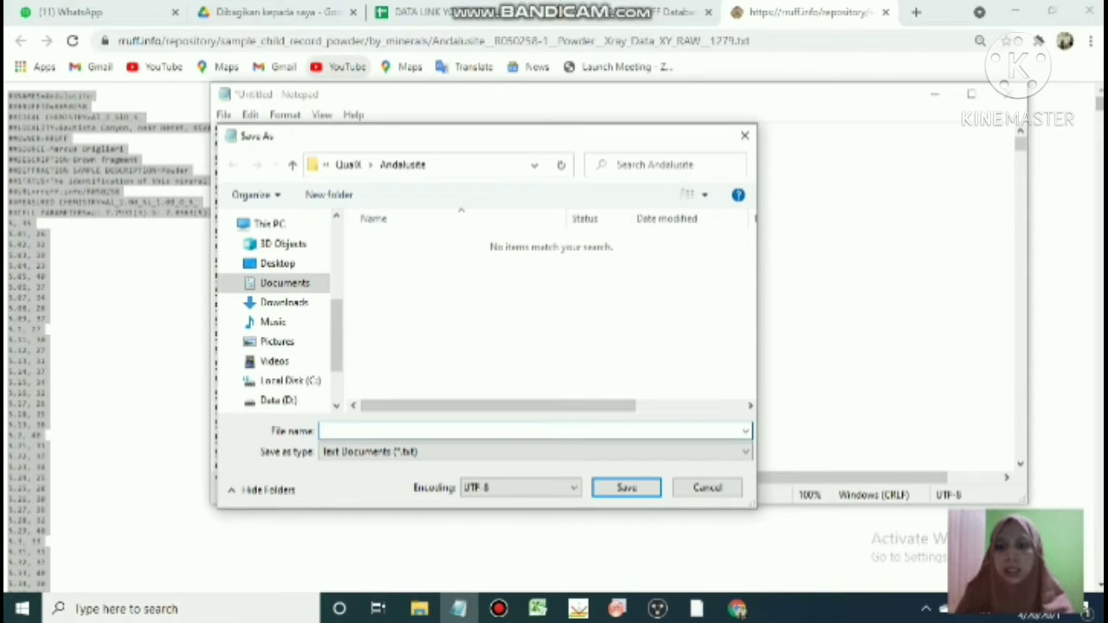
text(A)
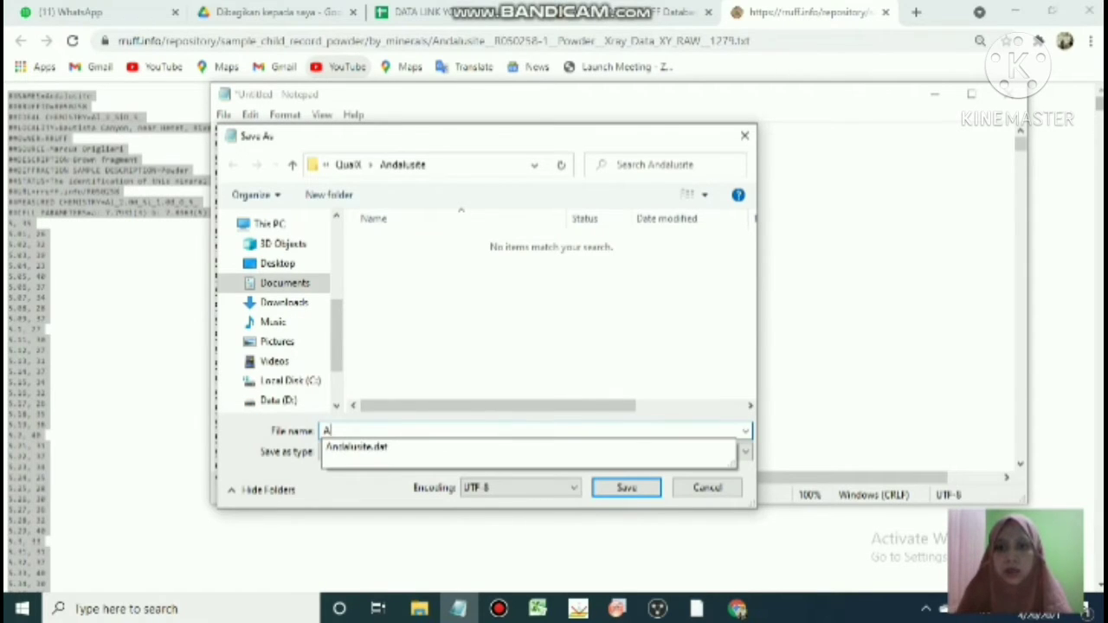
key(Return)
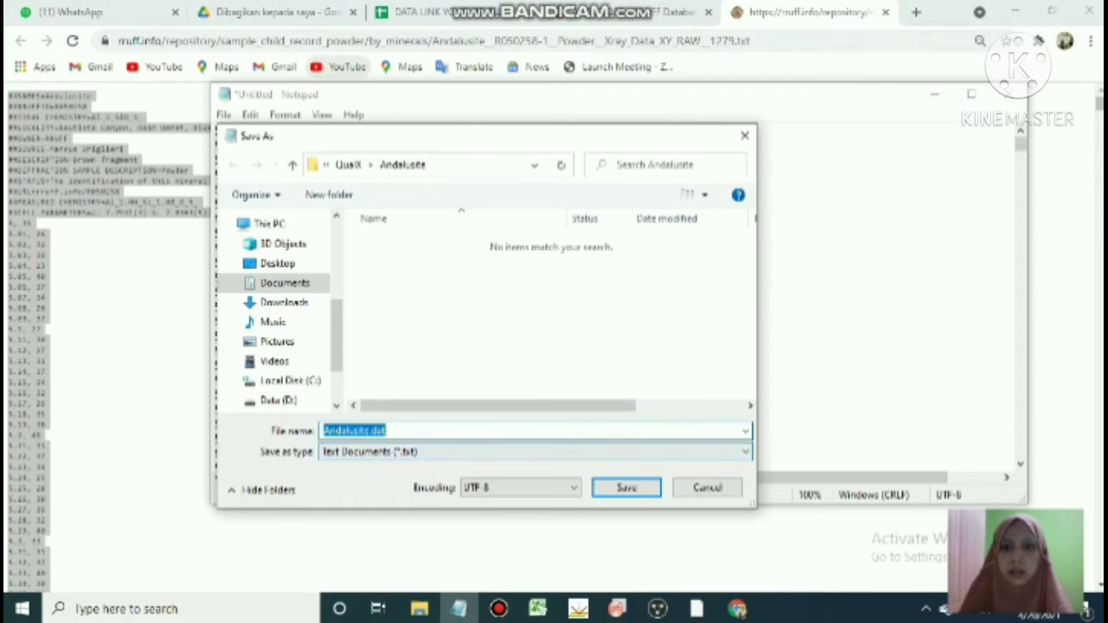
key(Tab)
key(alt+Down)
key(Down)
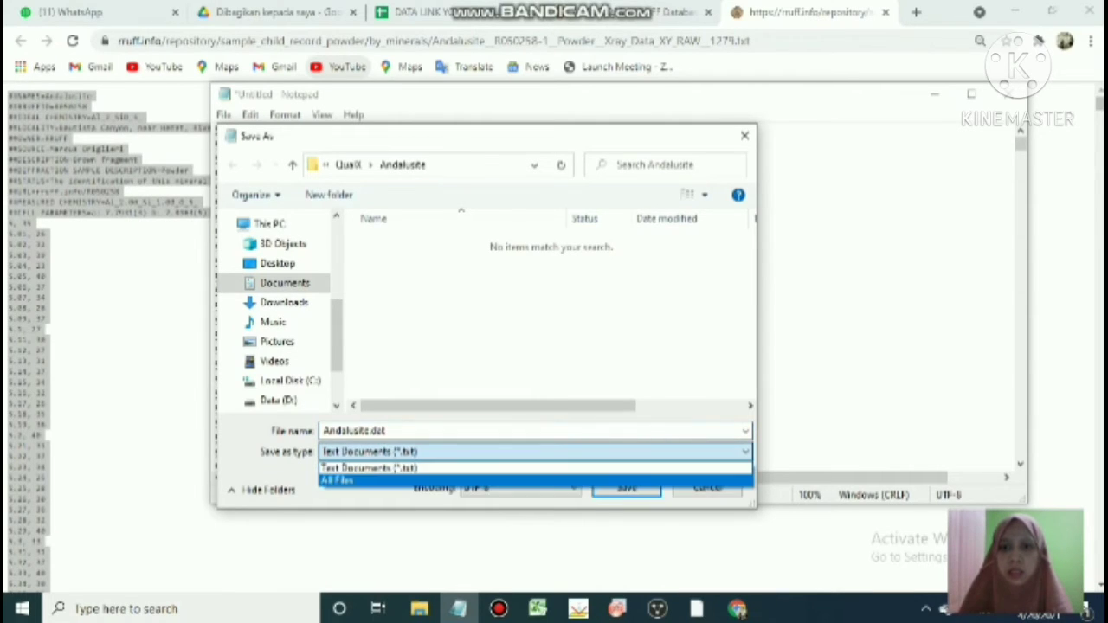
key(Return)
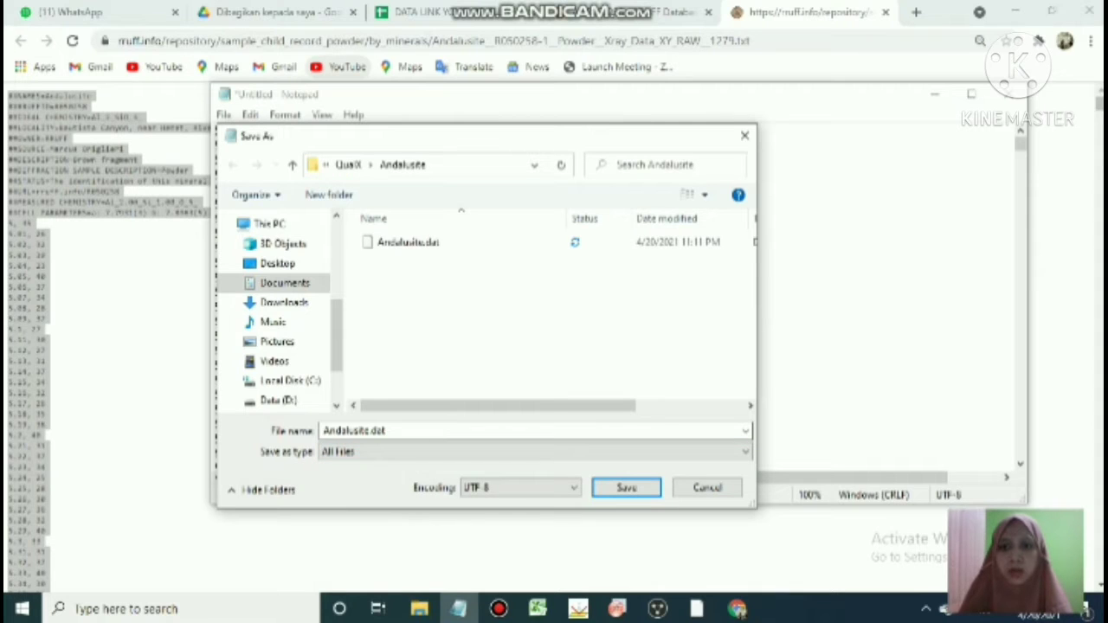
Change the file name to Data Andalusite.dat and save the file.
key(shift+Tab)
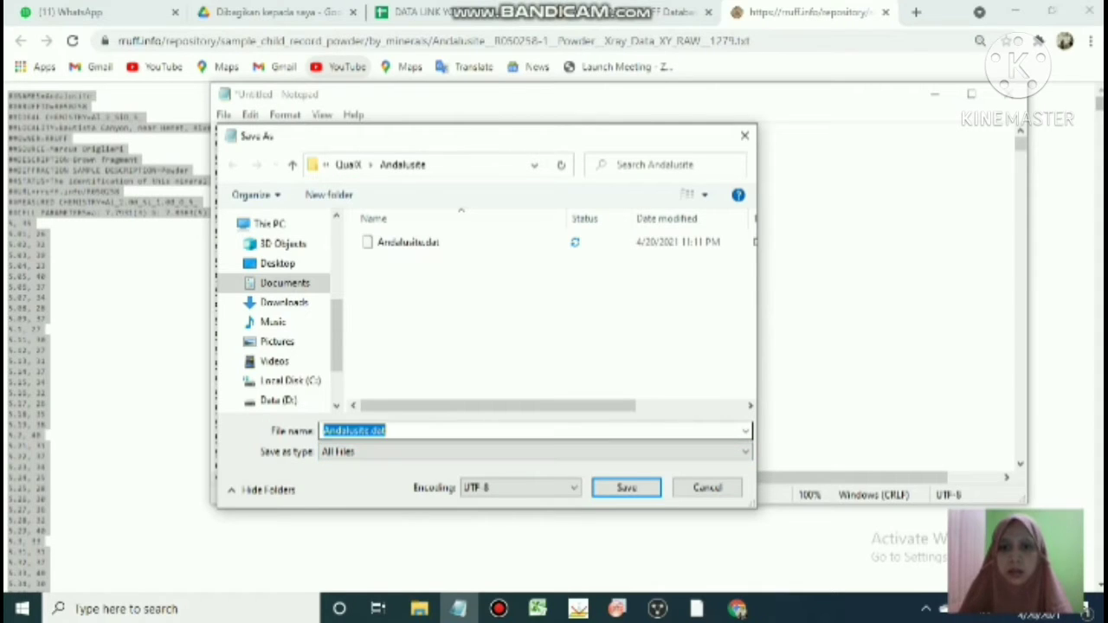
key(Home)
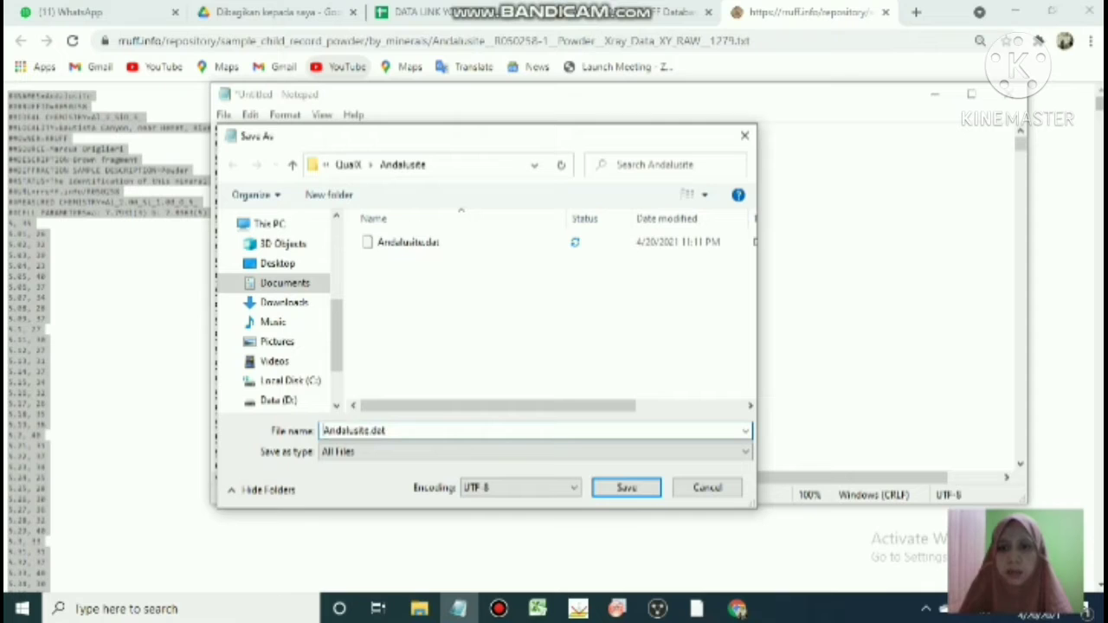
text(DA)
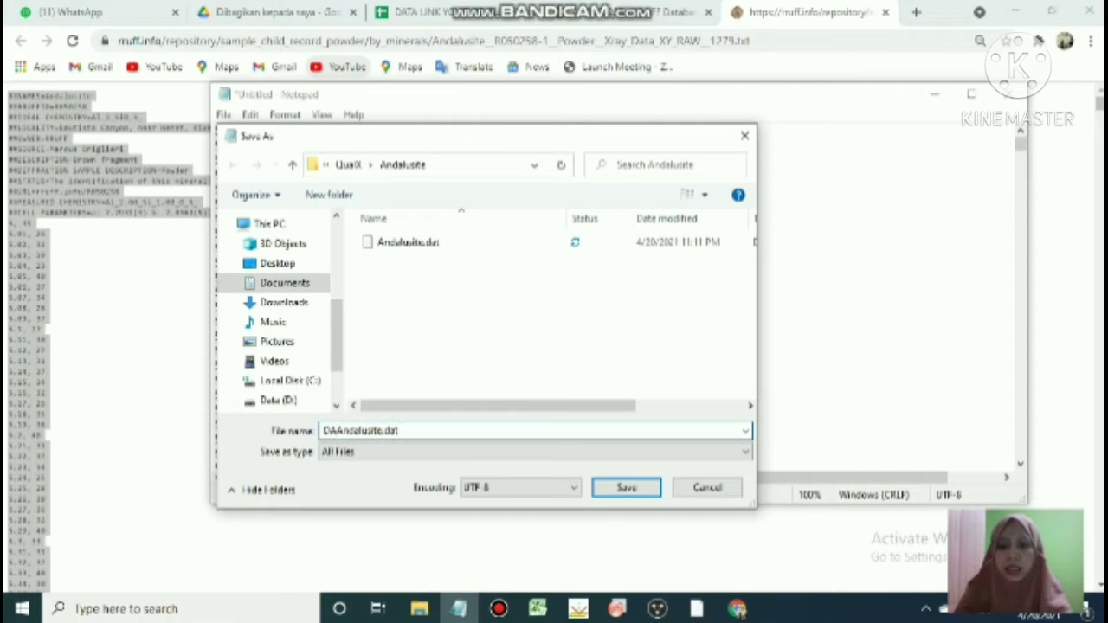
key(Delete)
text(eta)
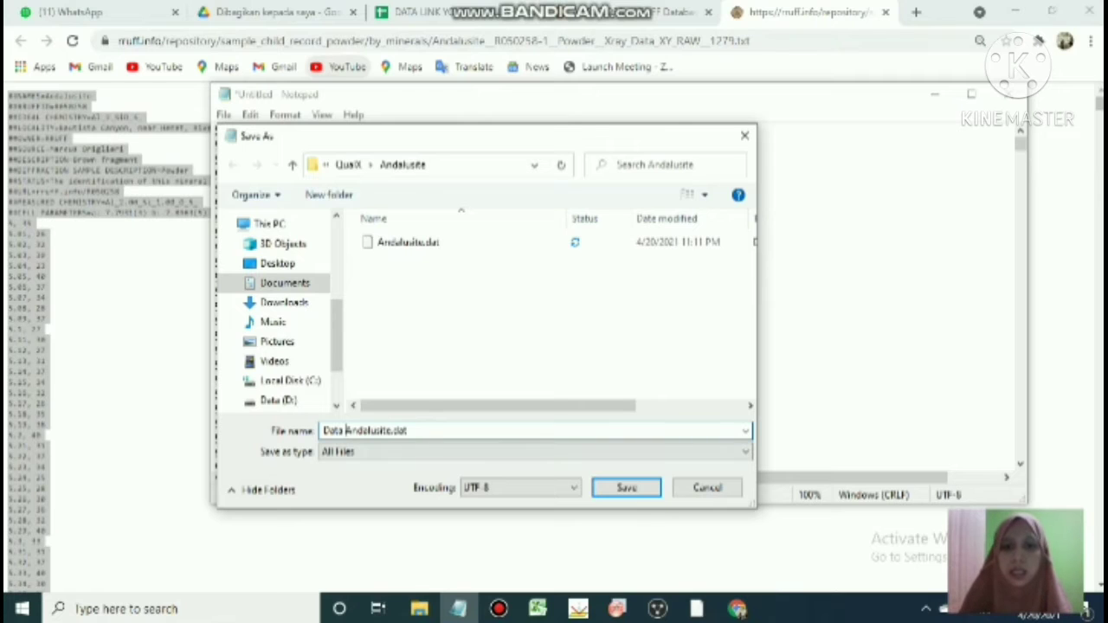
key(Return)
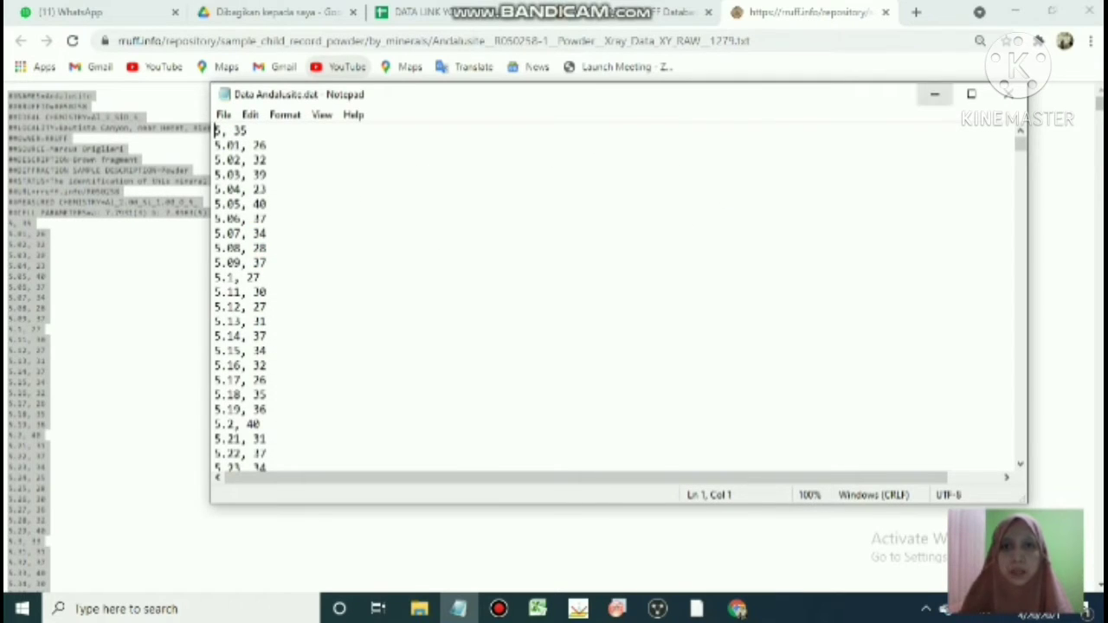
Minimize Notepad and Chrome, launch Microsoft Excel, dismiss its activation wizard and maximize the blank workbook.
click(934, 94)
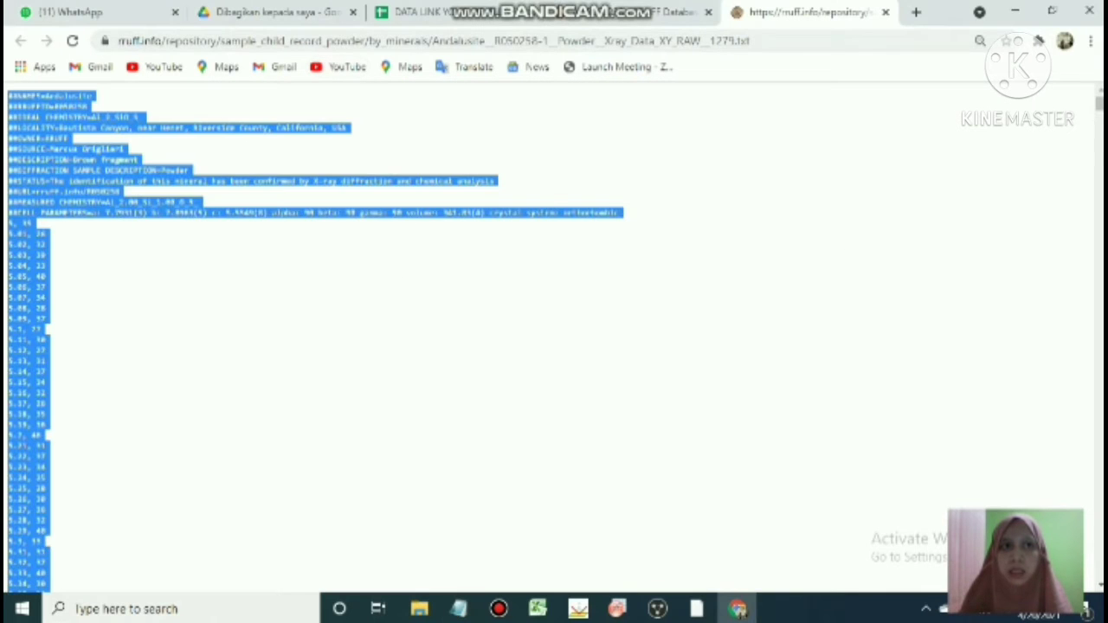
click(1015, 11)
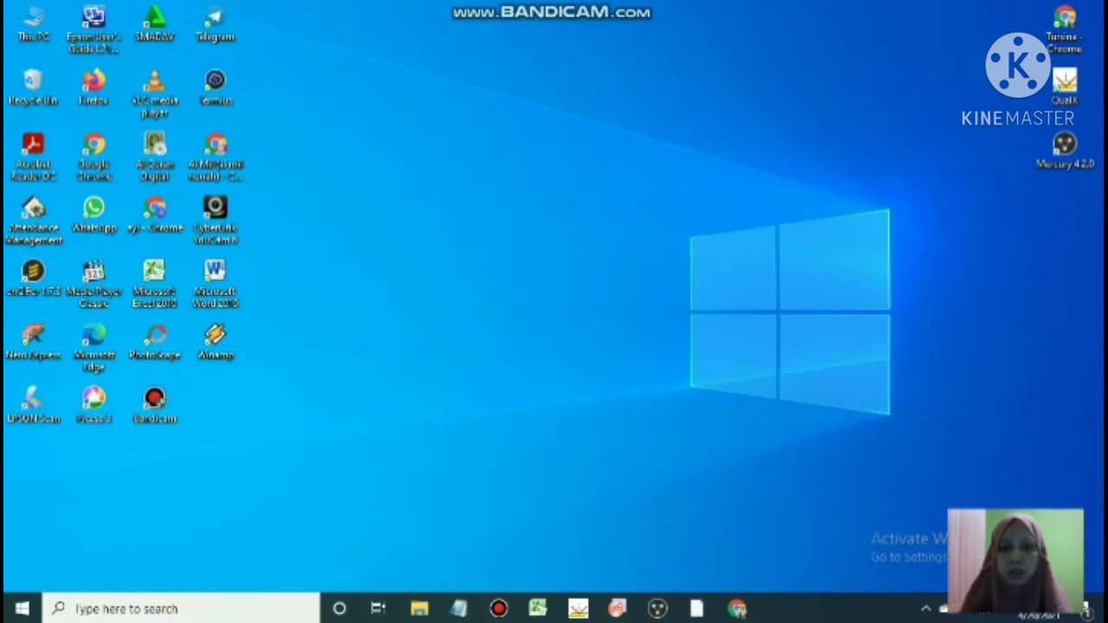
click(537, 609)
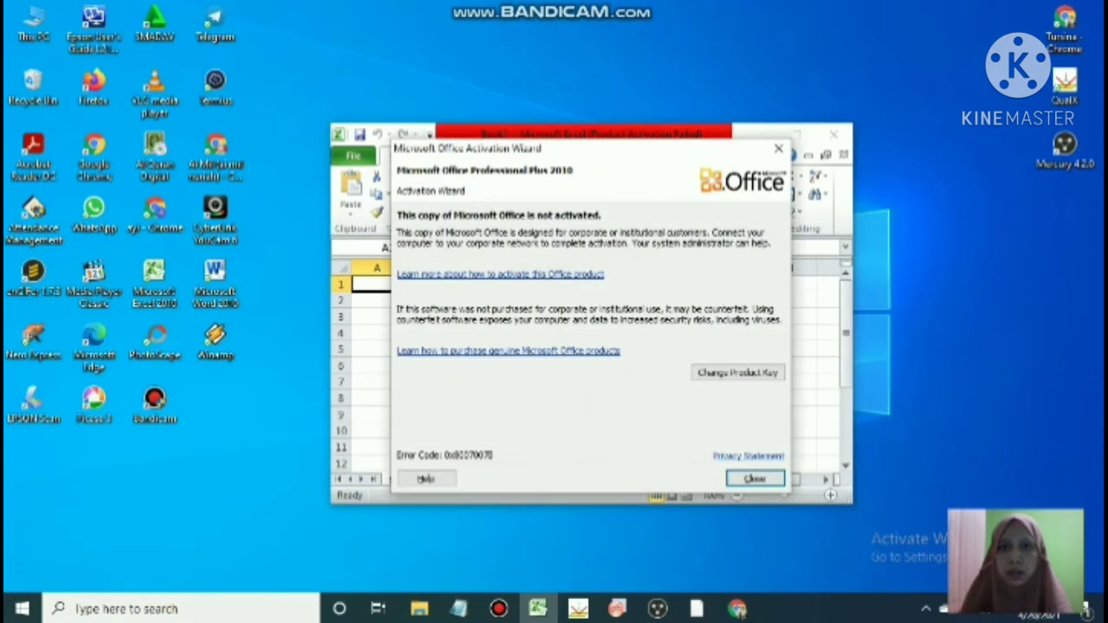
click(778, 148)
click(814, 135)
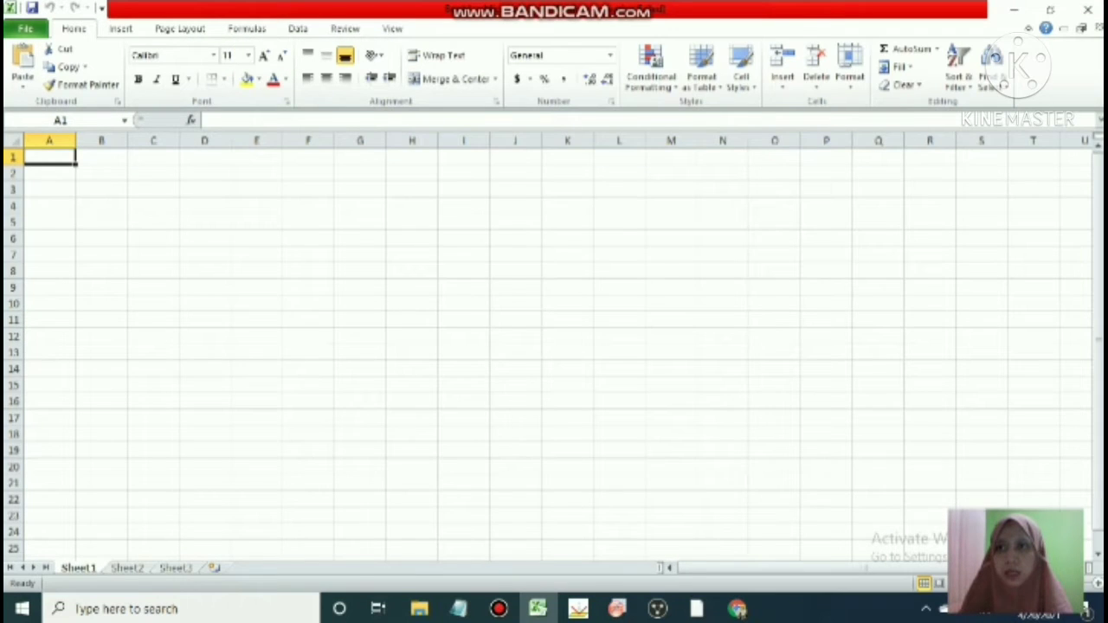
Open Data Andalusite.dat from the Andalusite subfolder of the QualX folder in Documents, listing all file types.
click(25, 28)
click(25, 28)
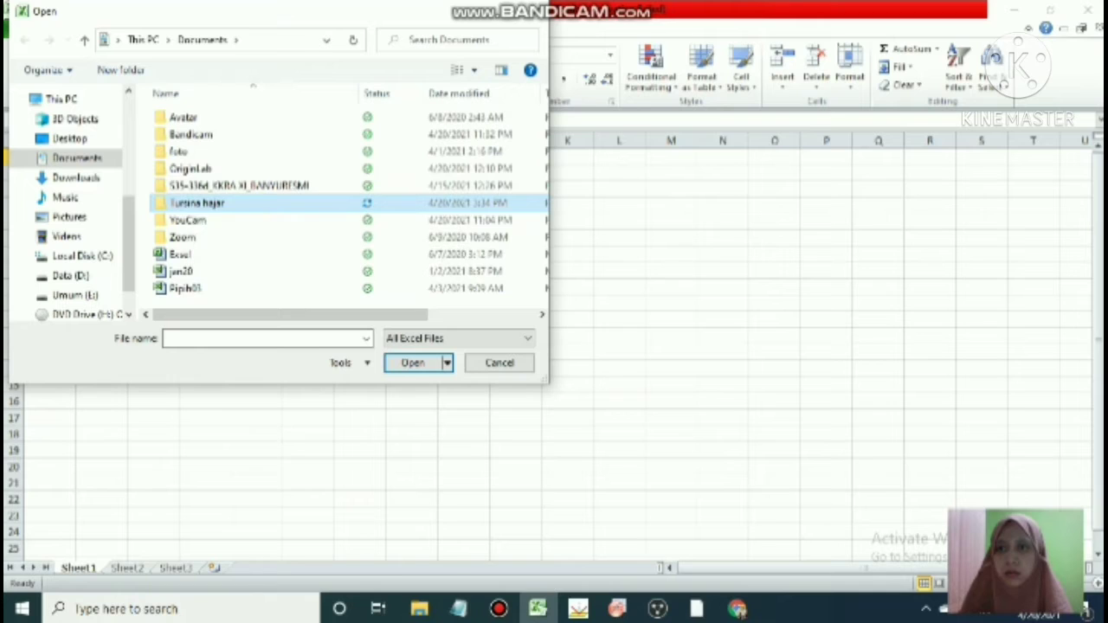
double_click(197, 203)
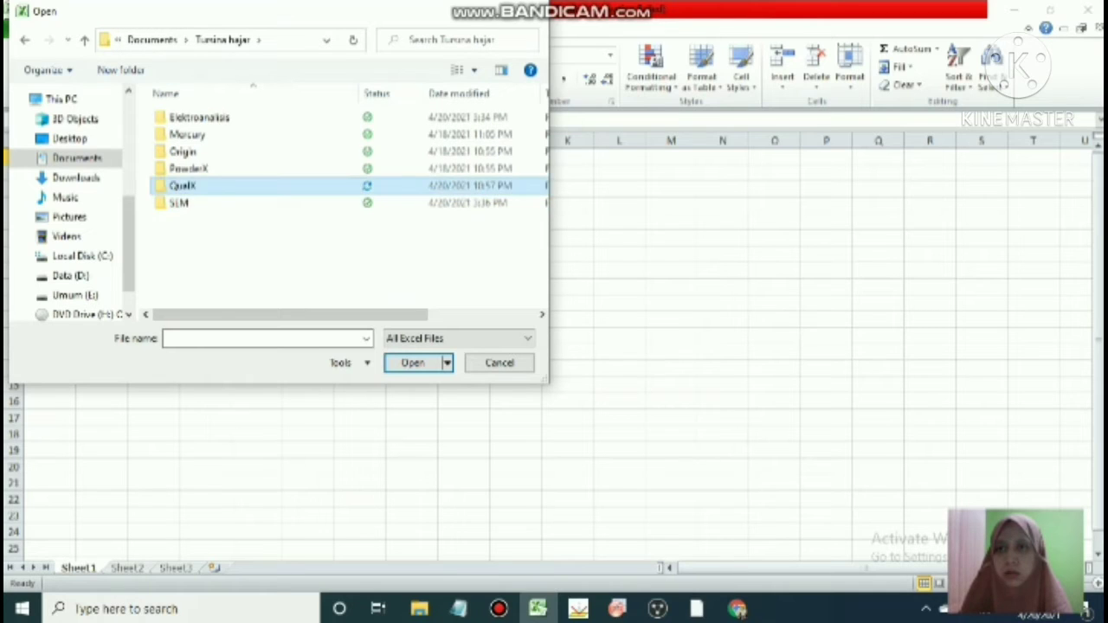
double_click(182, 186)
click(192, 135)
key(Return)
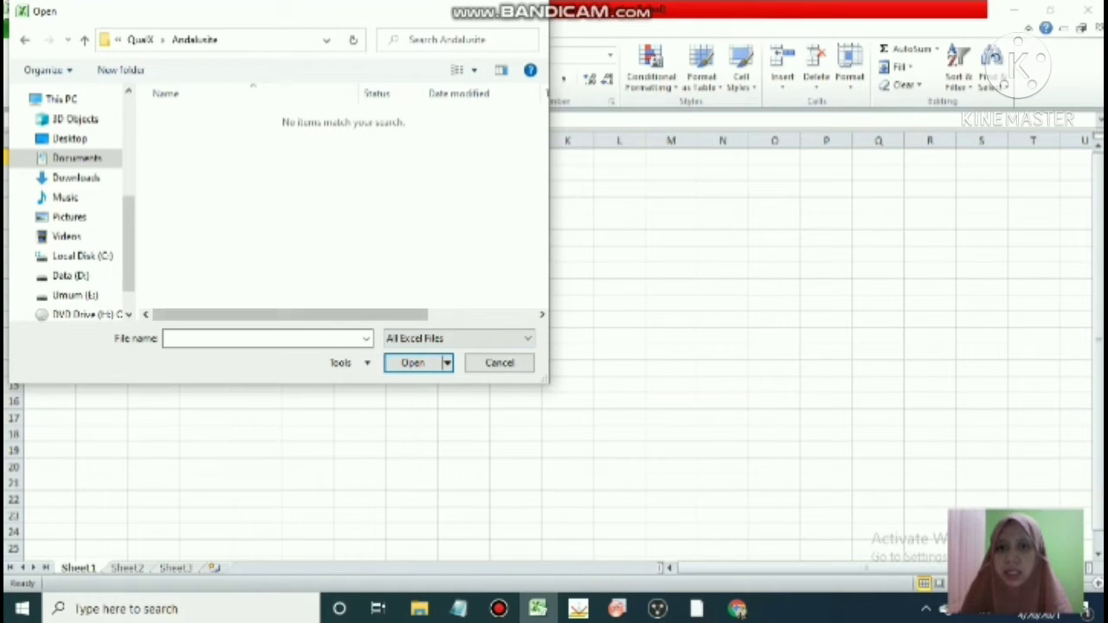
click(461, 338)
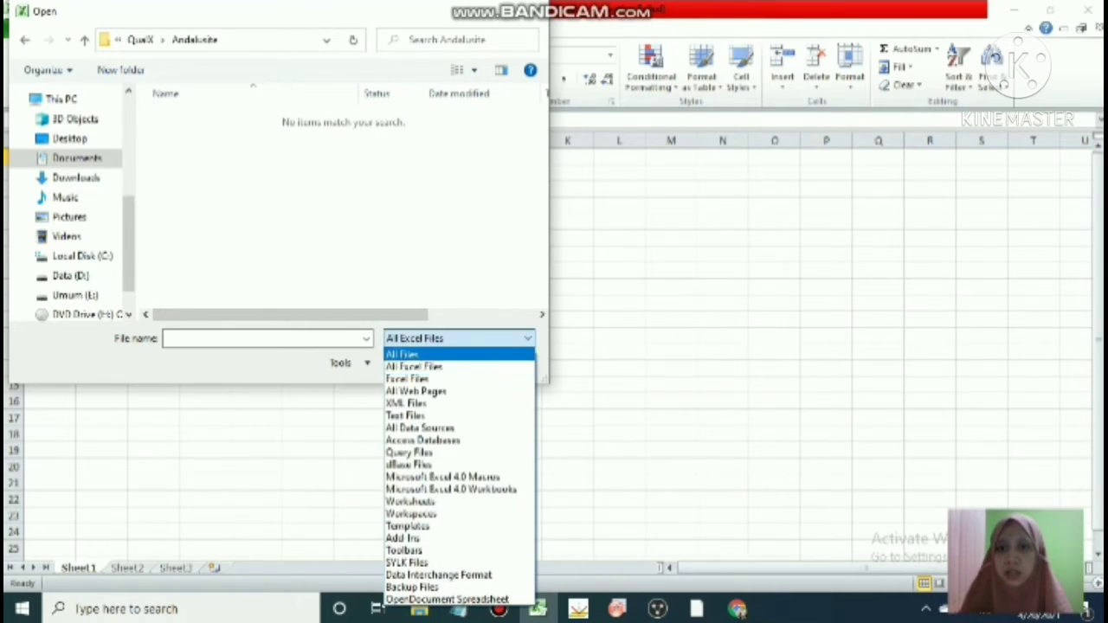
key(Return)
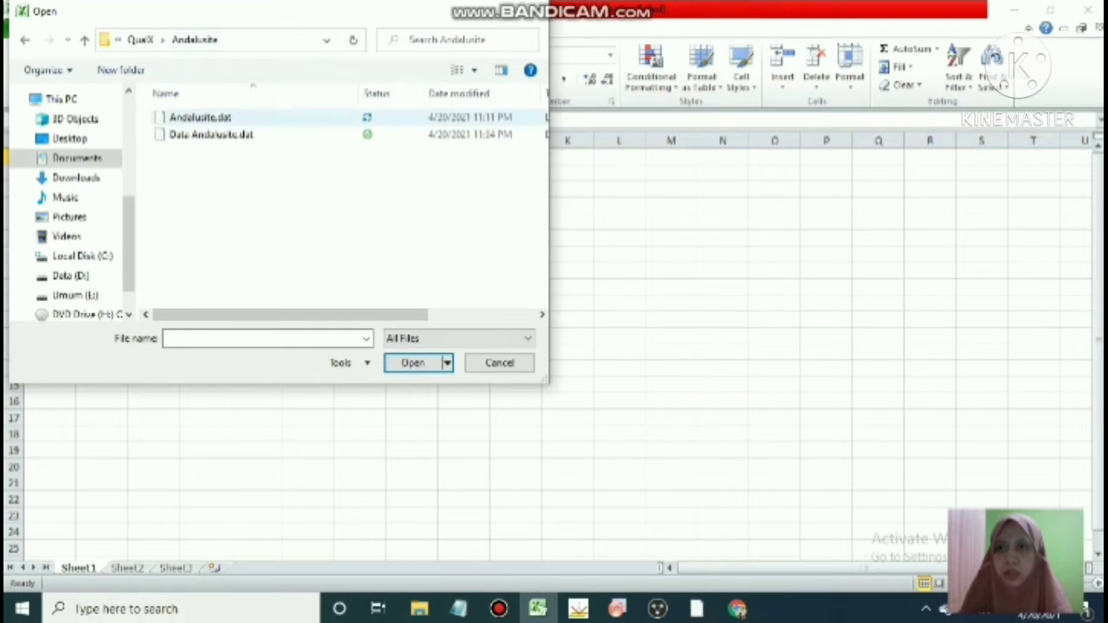
click(201, 135)
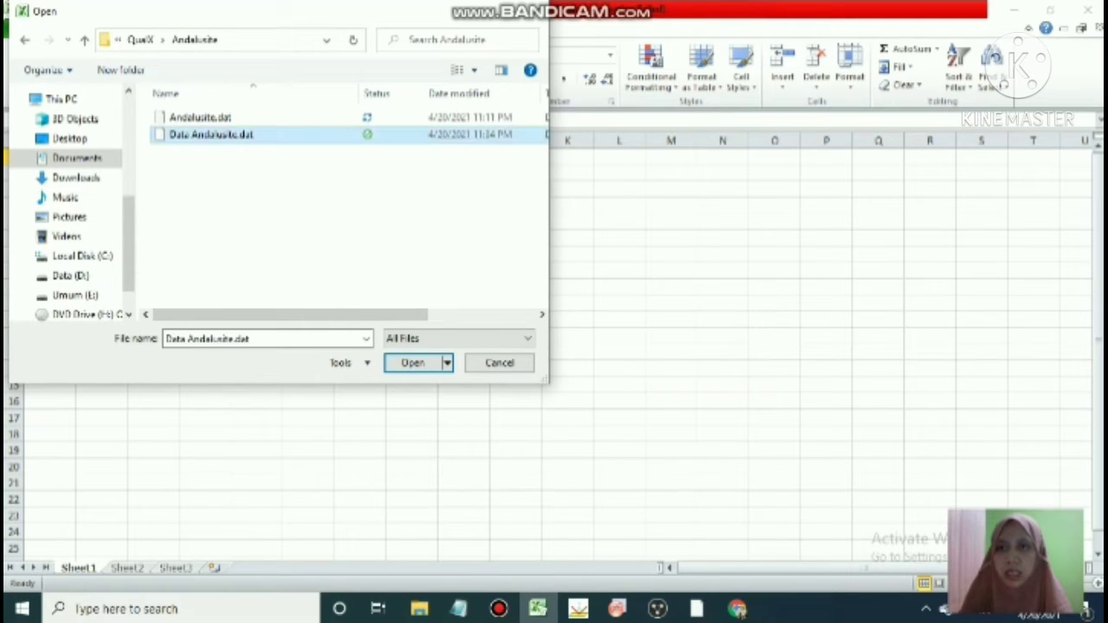
key(Return)
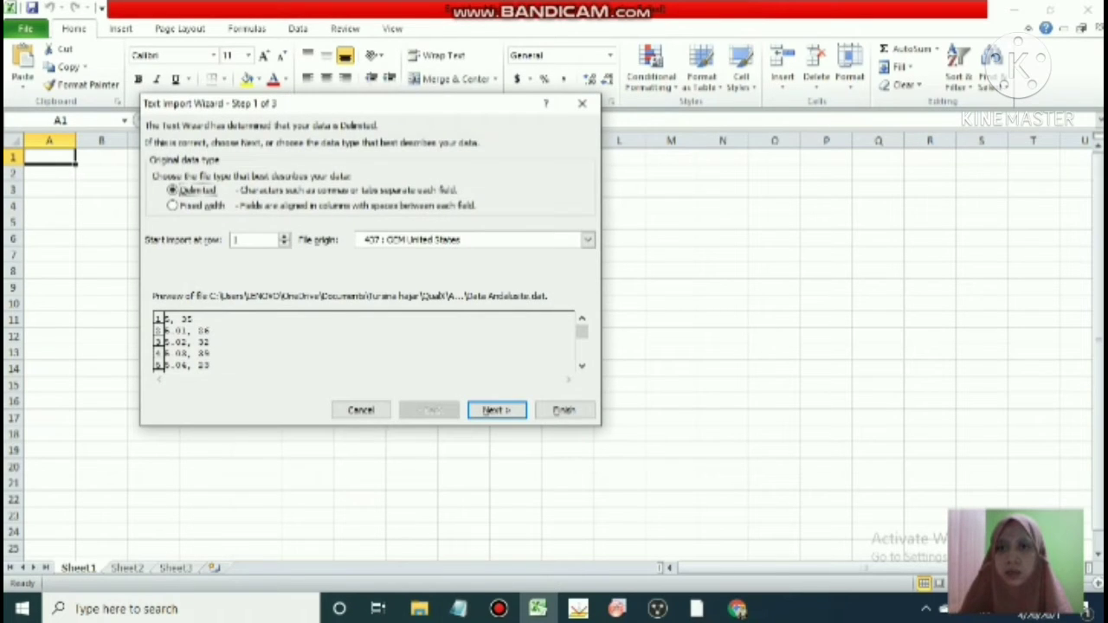
Import the text as delimited data, adding Comma as a delimiter alongside Tab, and finish the import.
key(Return)
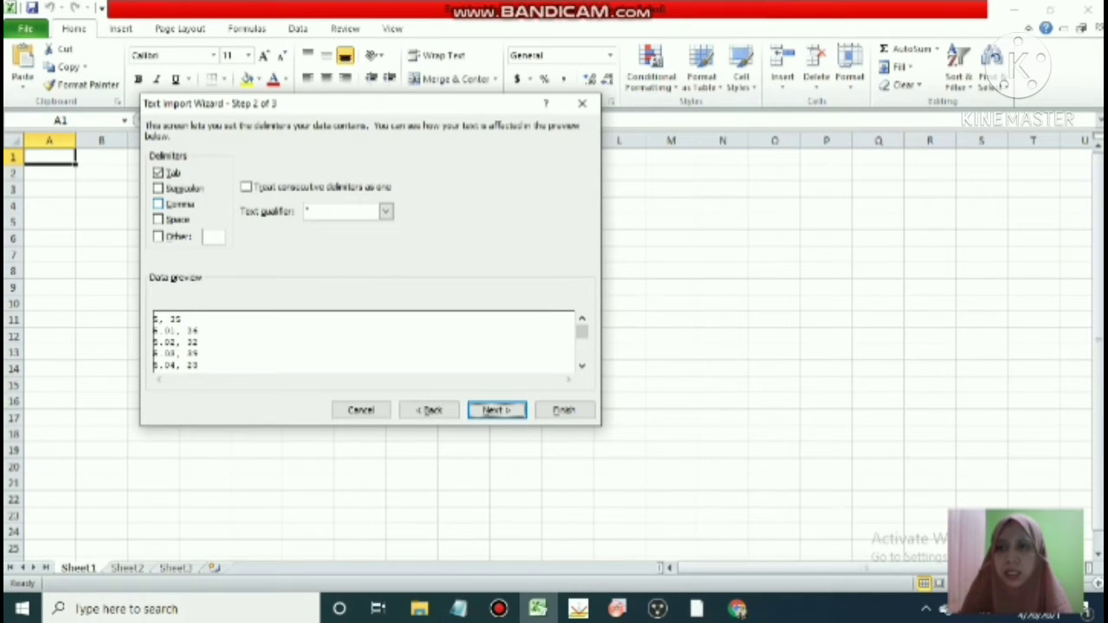
click(160, 205)
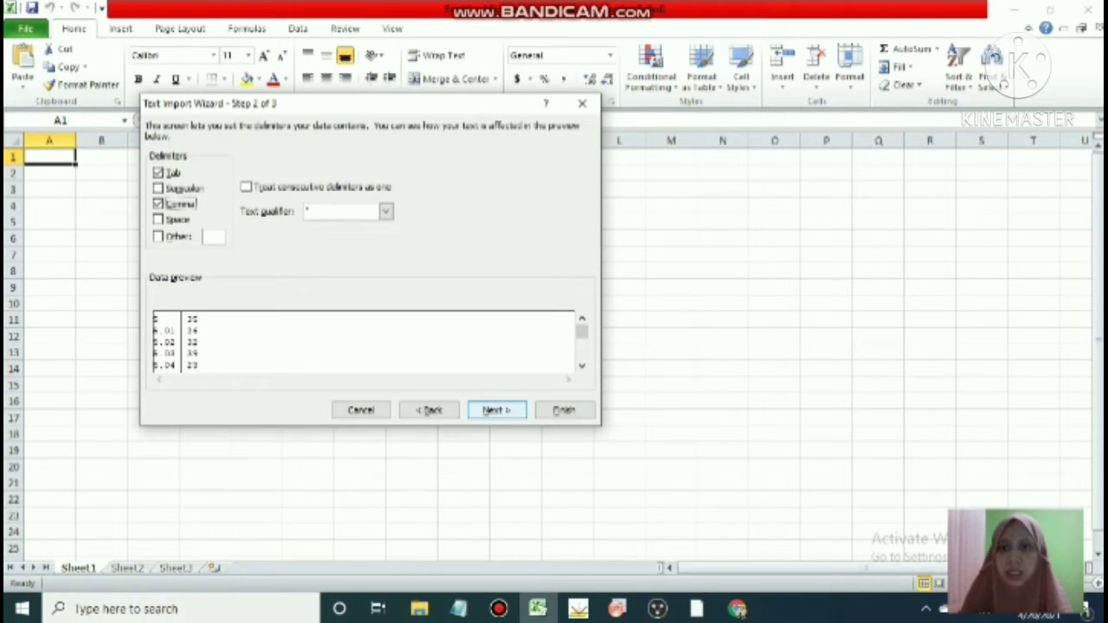
click(496, 409)
click(564, 409)
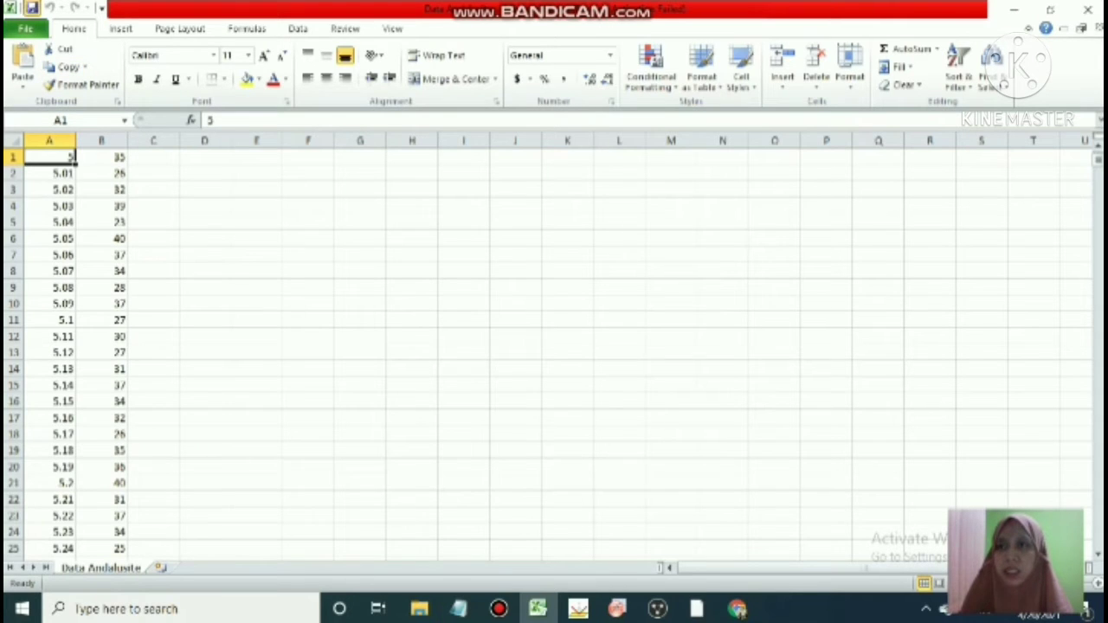
Save Data Andalusite.dat keeping its tab-delimited text format, minimize Excel and switch to QualX.
key(ctrl+s)
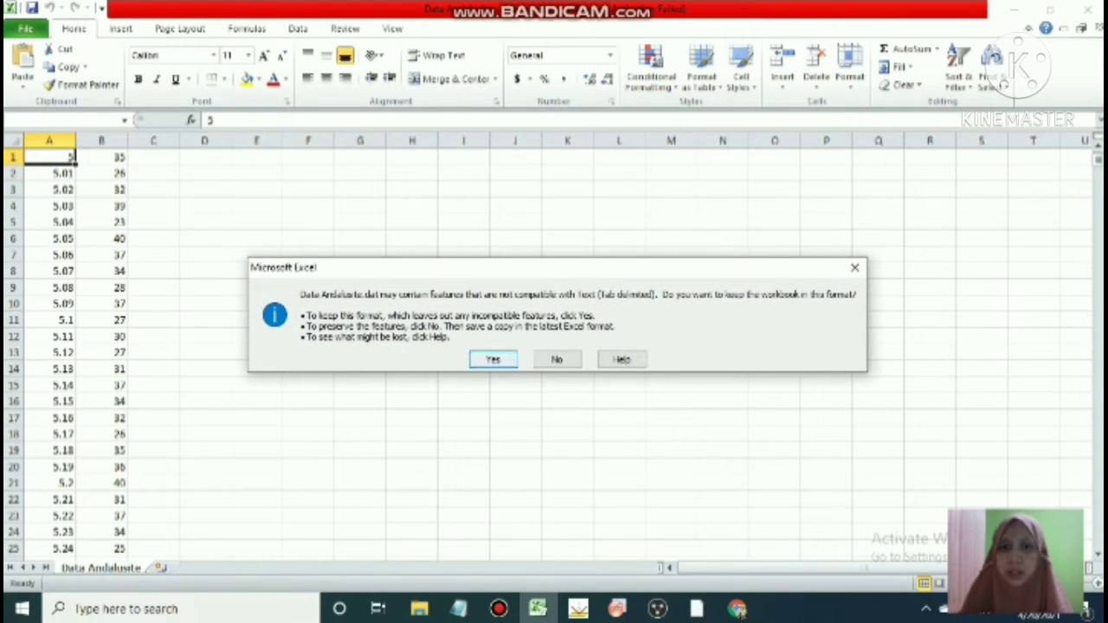
key(Return)
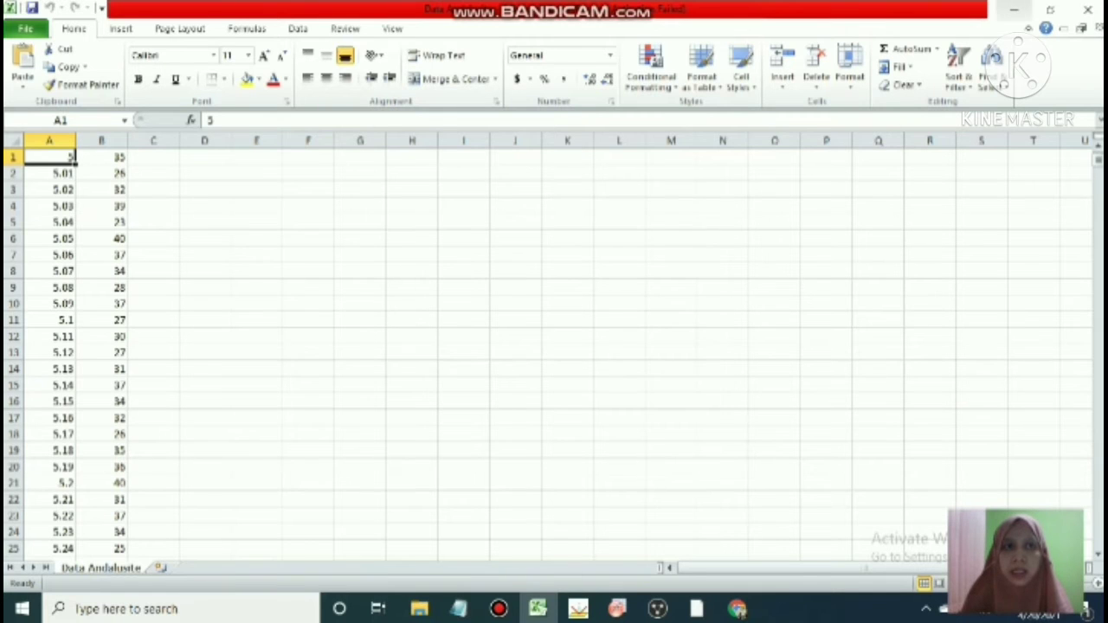
click(1013, 9)
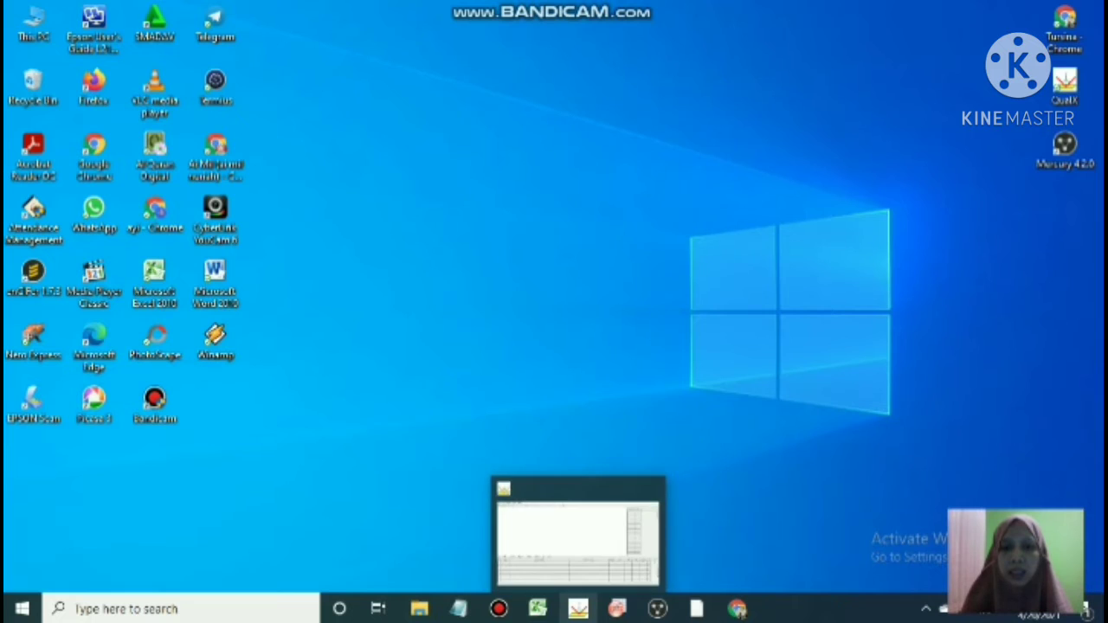
click(579, 609)
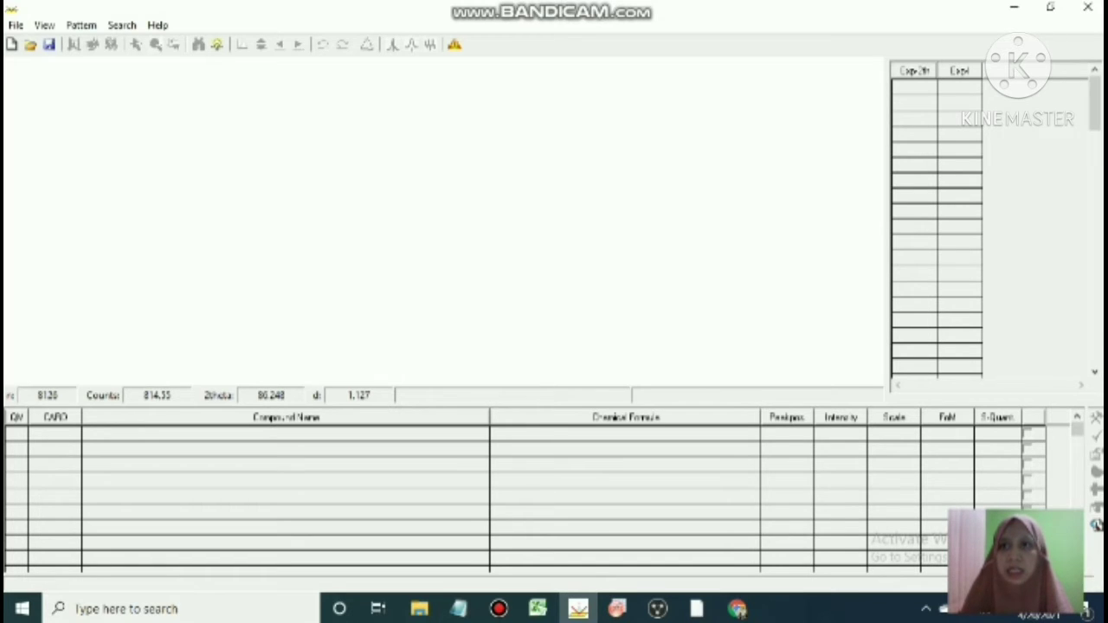
click(121, 26)
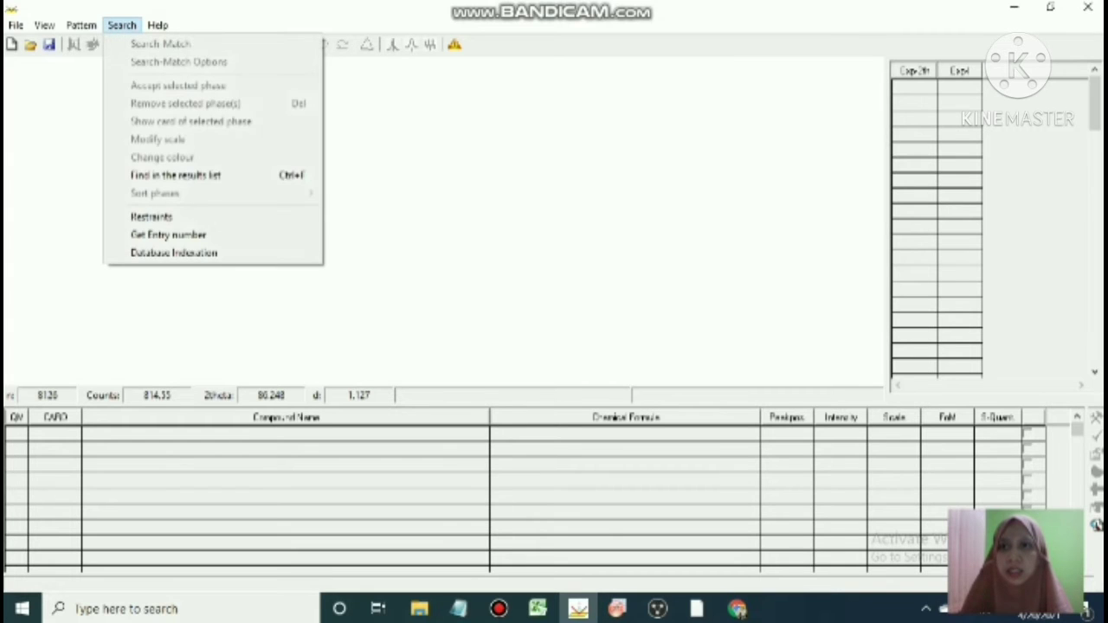
click(167, 235)
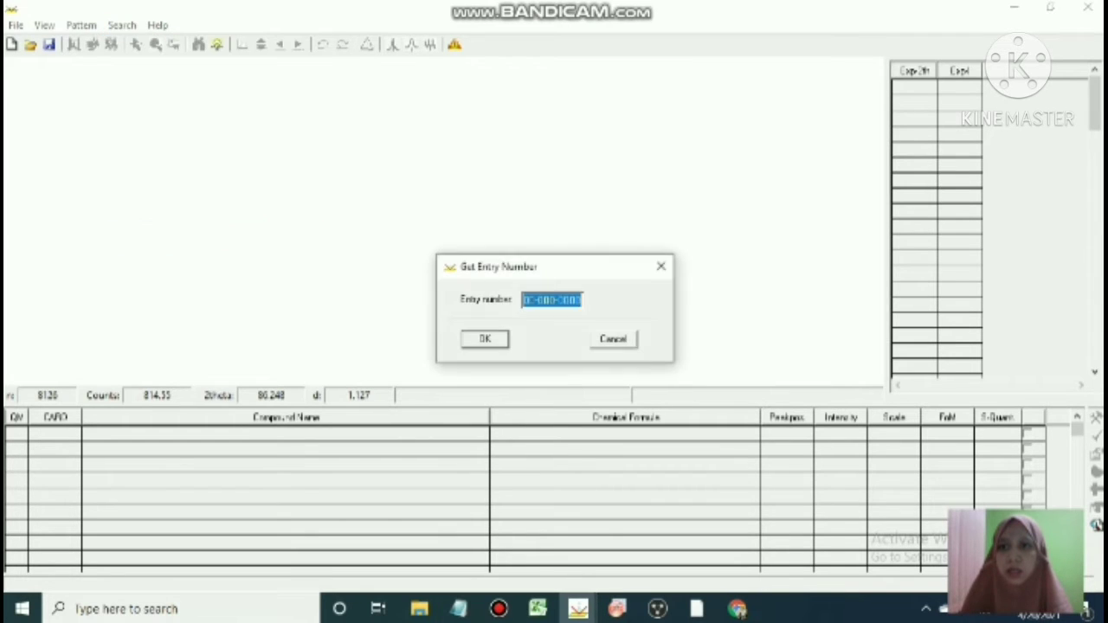
click(662, 266)
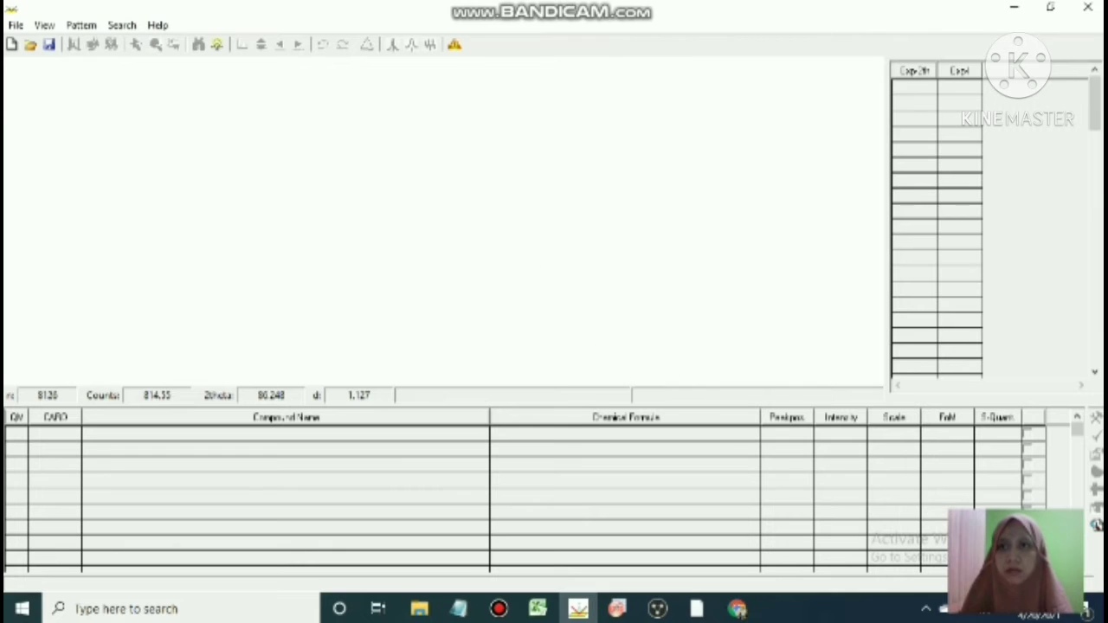
Delete the POW_COD_1907 database from the list of installed databases.
click(121, 25)
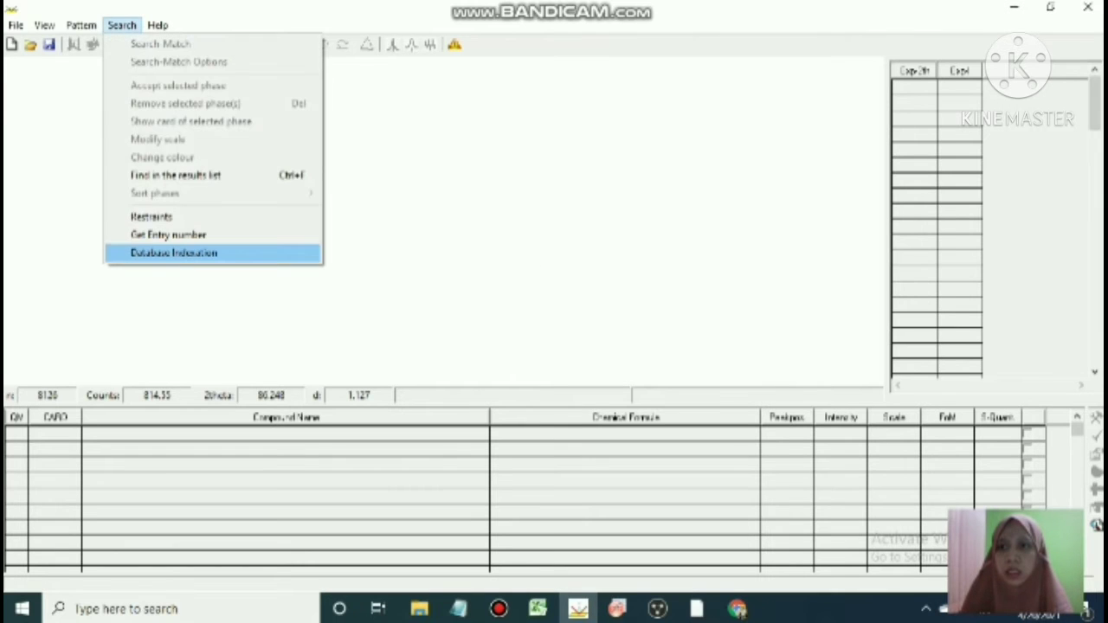
click(173, 253)
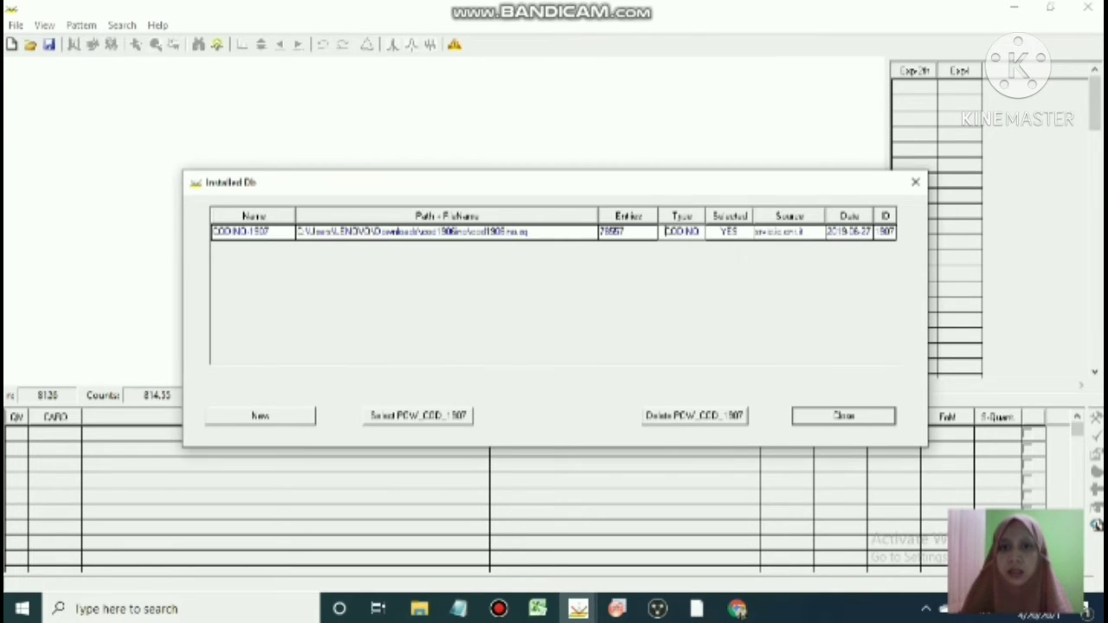
click(446, 232)
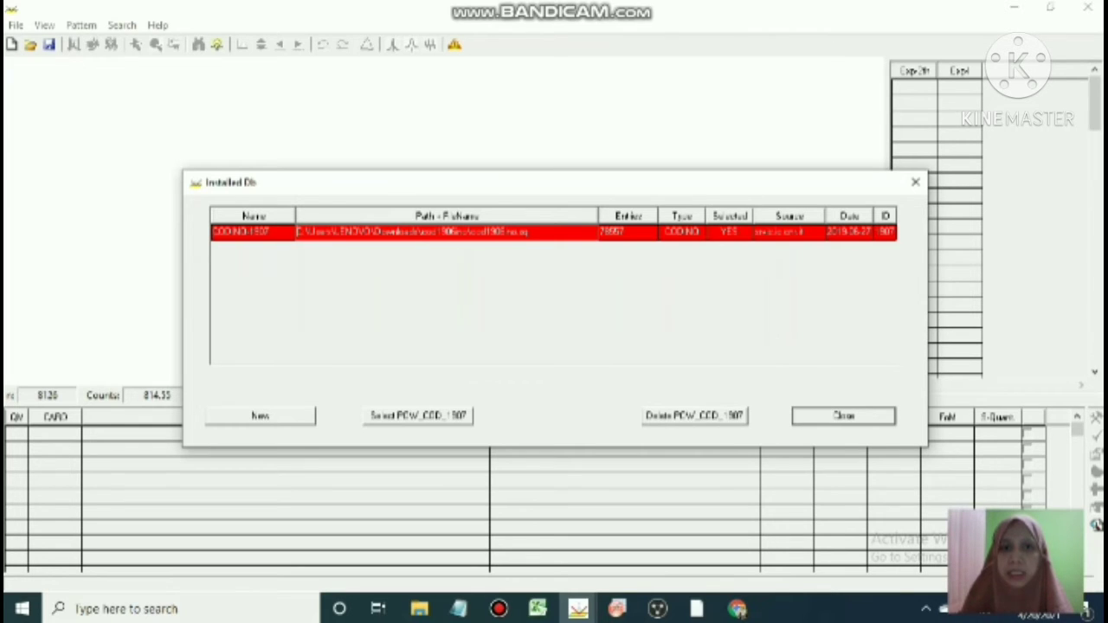
key(Delete)
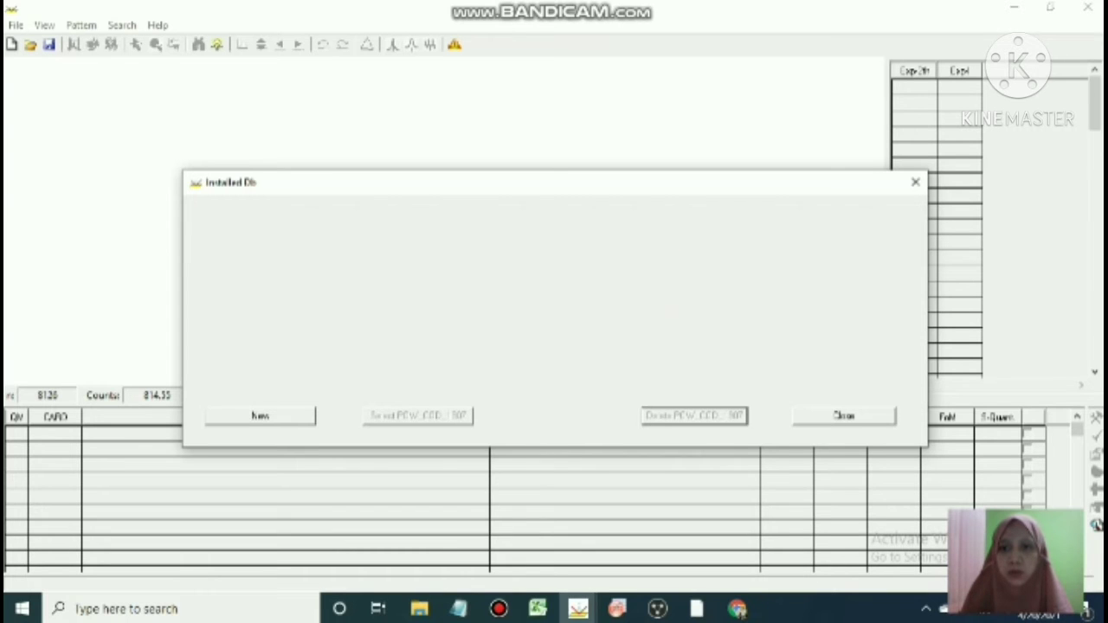
Add a new database from the file cod1906ino.sq in the Downloads folder cod1906ino.
key(Escape)
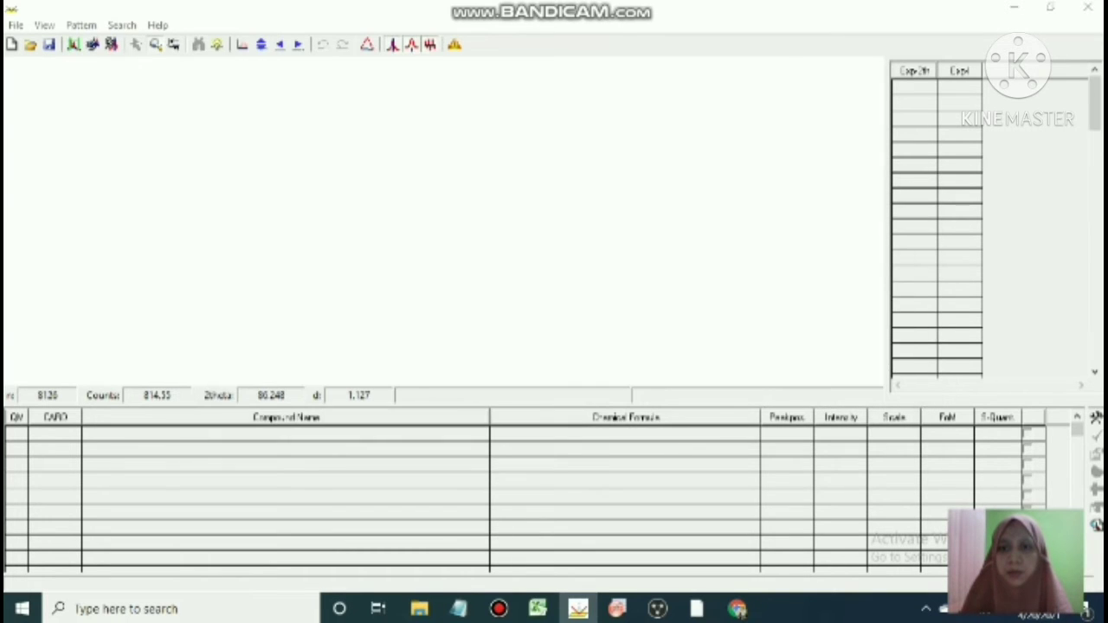
key(ctrl+o)
click(200, 153)
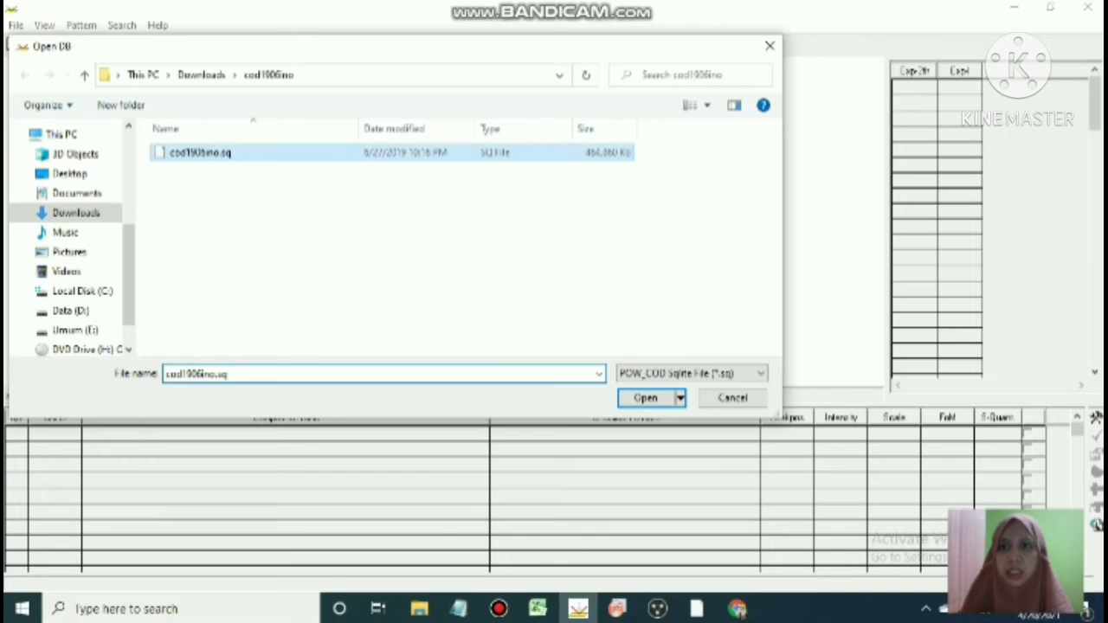
key(Return)
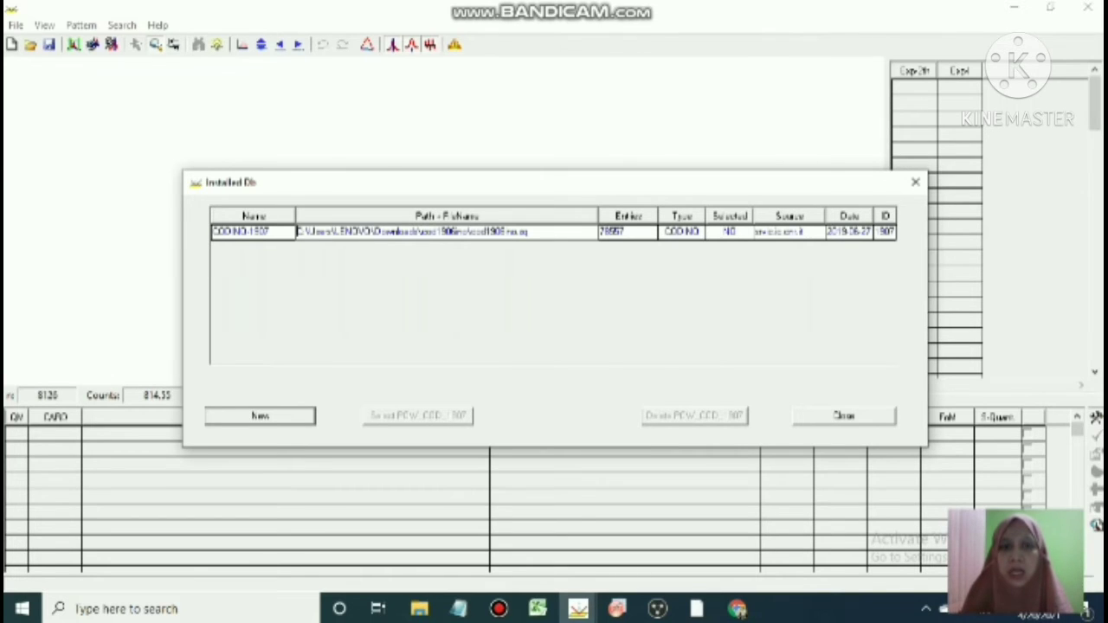
Set the newly added POW_COD_1907 database as the selected one and close the installed databases list.
click(729, 232)
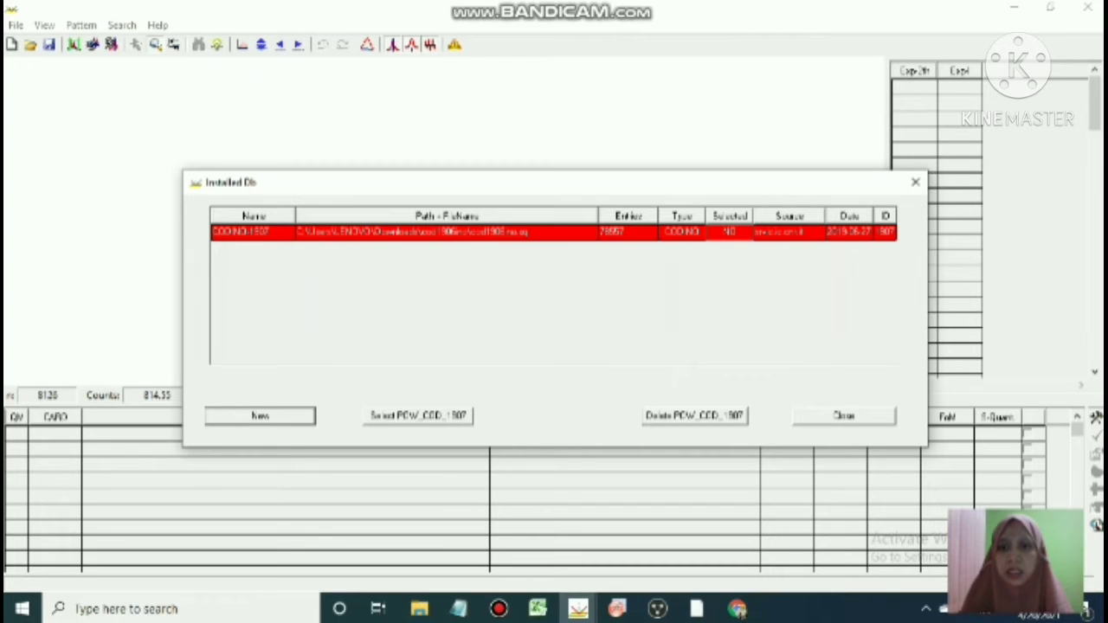
click(417, 416)
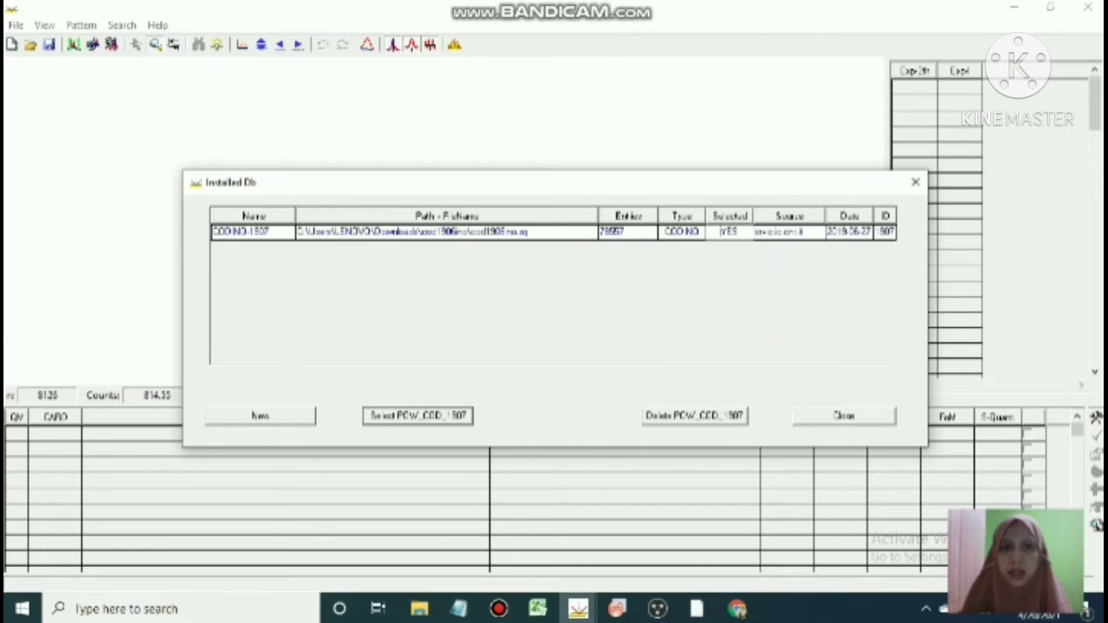
click(844, 416)
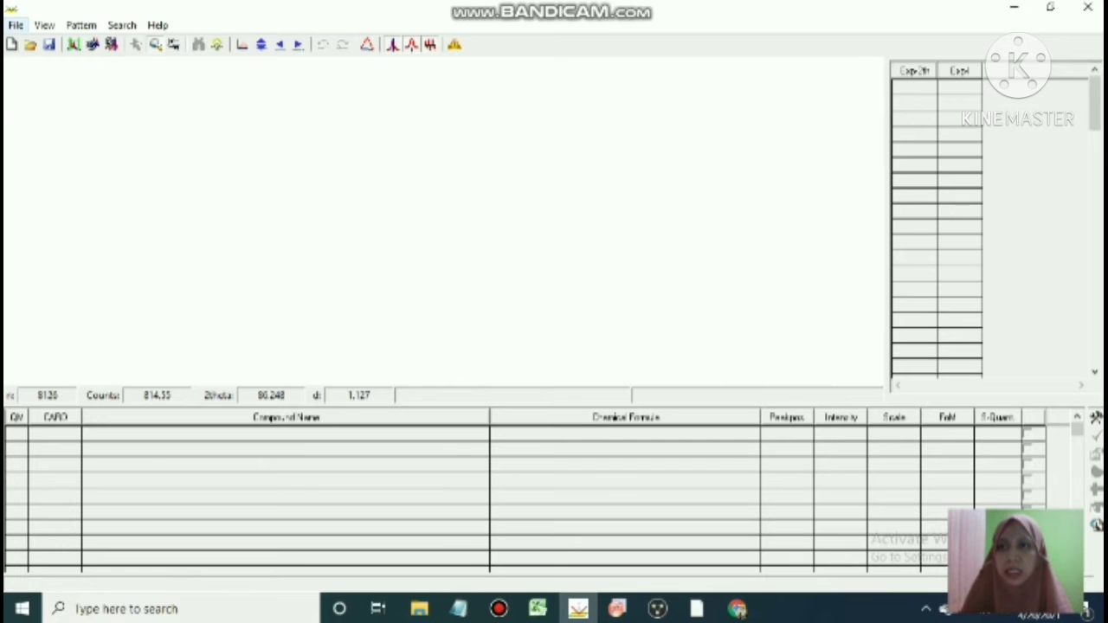
Import the diffraction data from Data Andalusite.dat and accept Cu as the radiation wavelength.
click(15, 25)
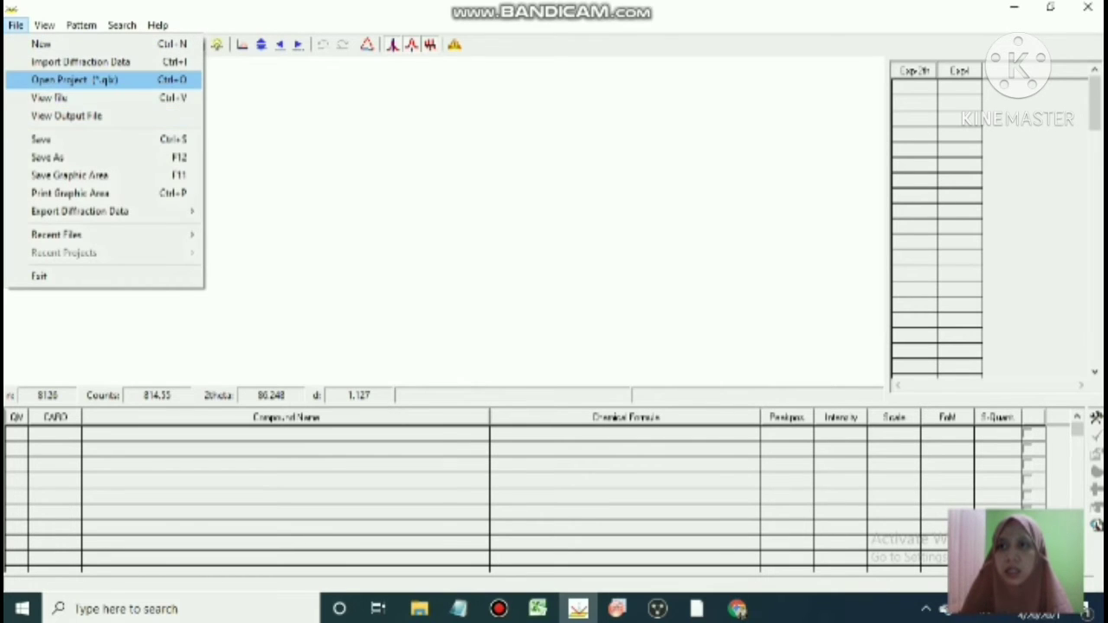
click(80, 63)
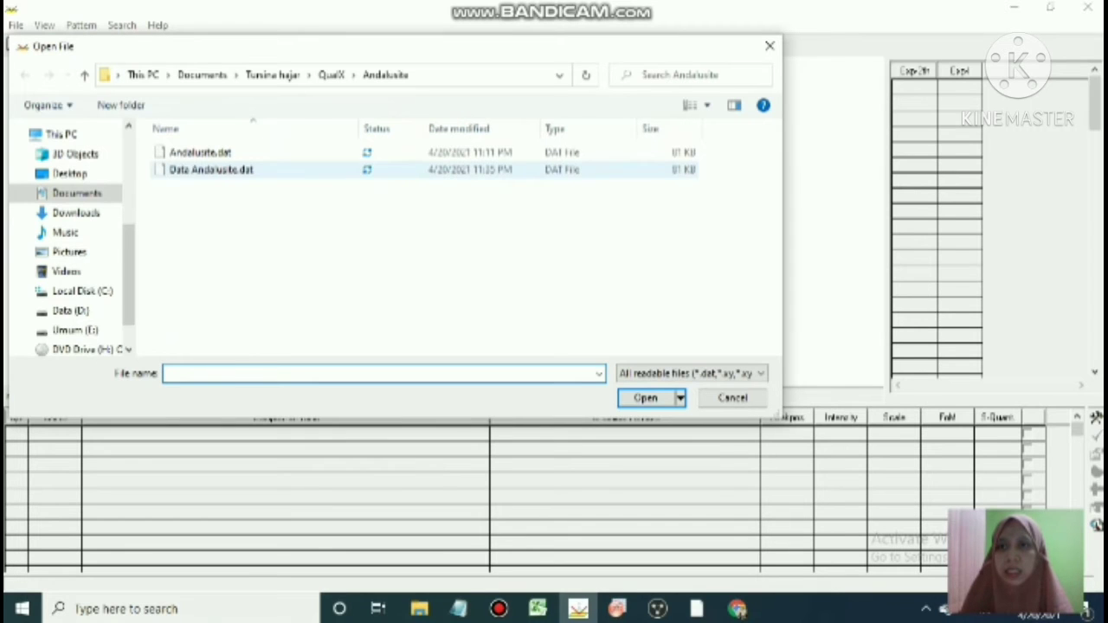
click(212, 169)
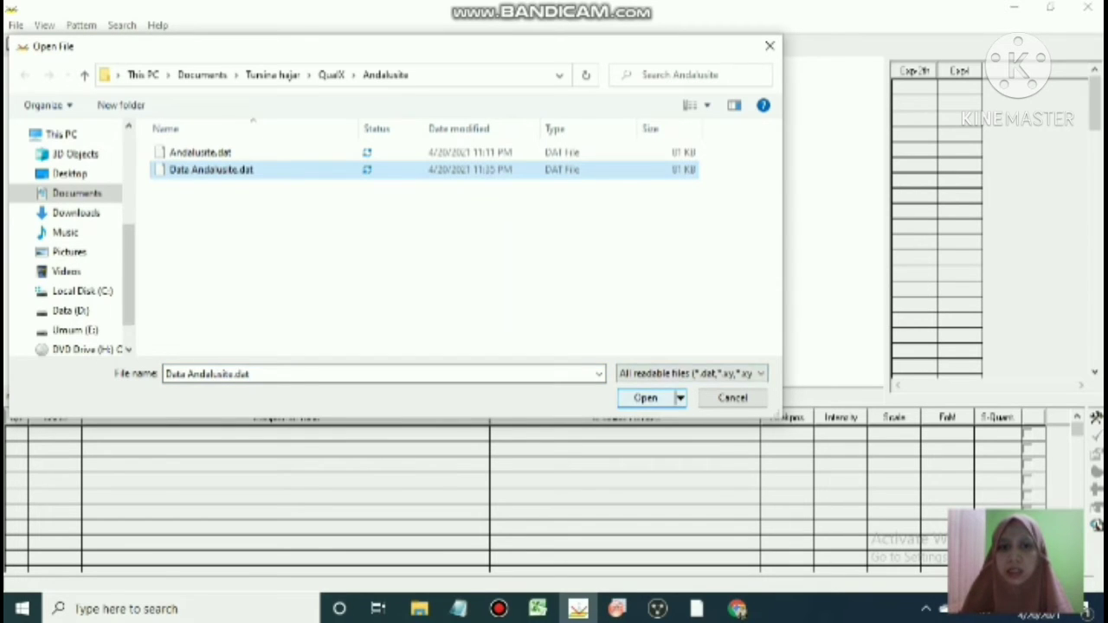
click(646, 398)
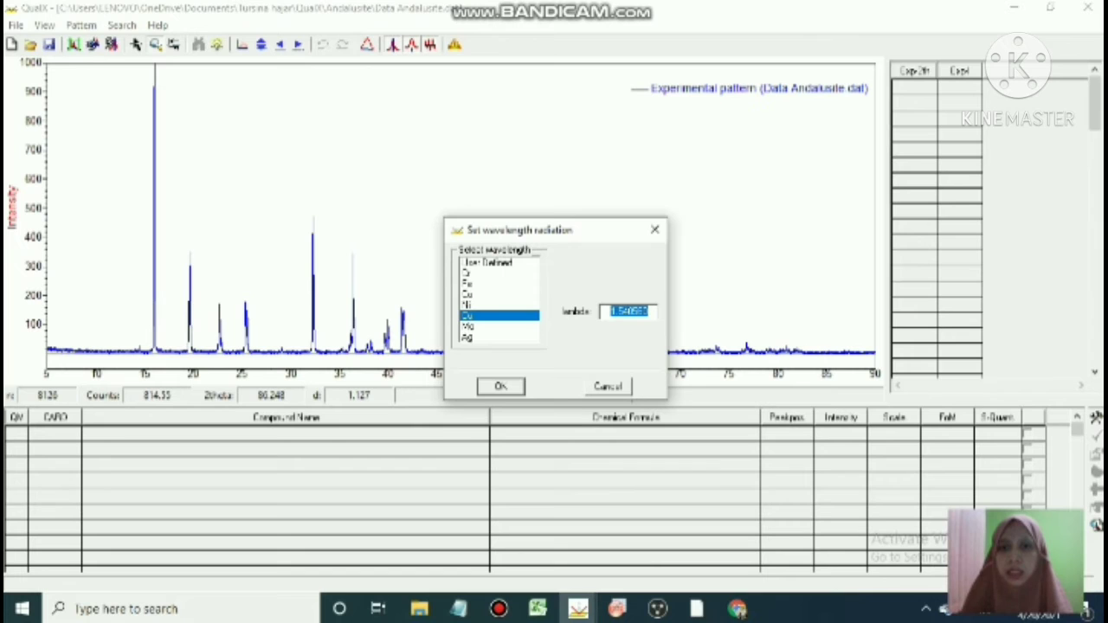
drag(567, 231, 724, 145)
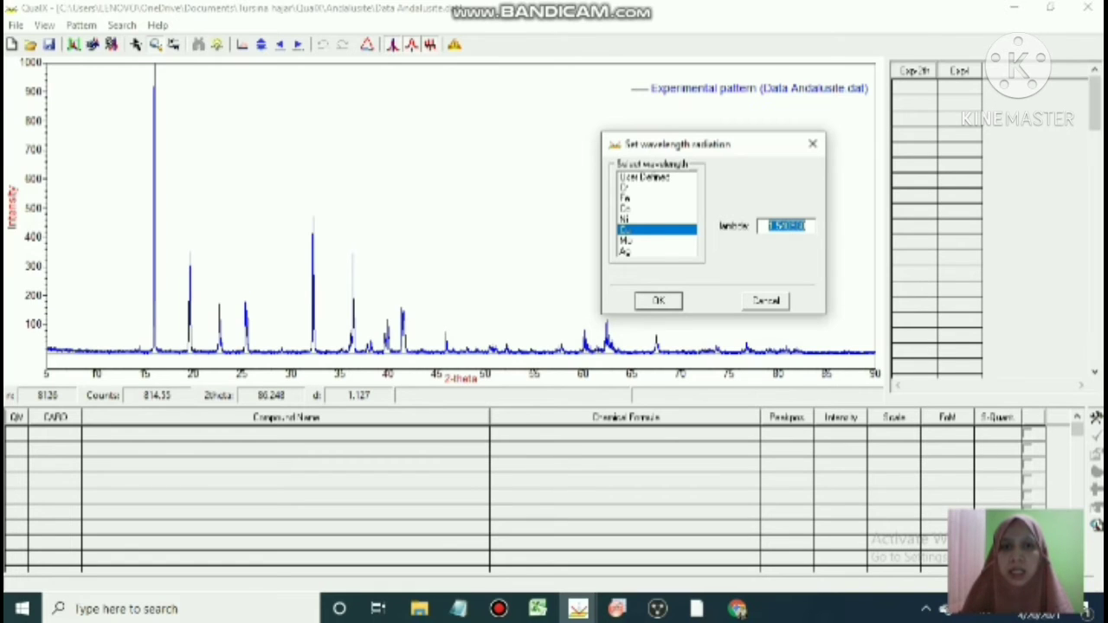
click(658, 302)
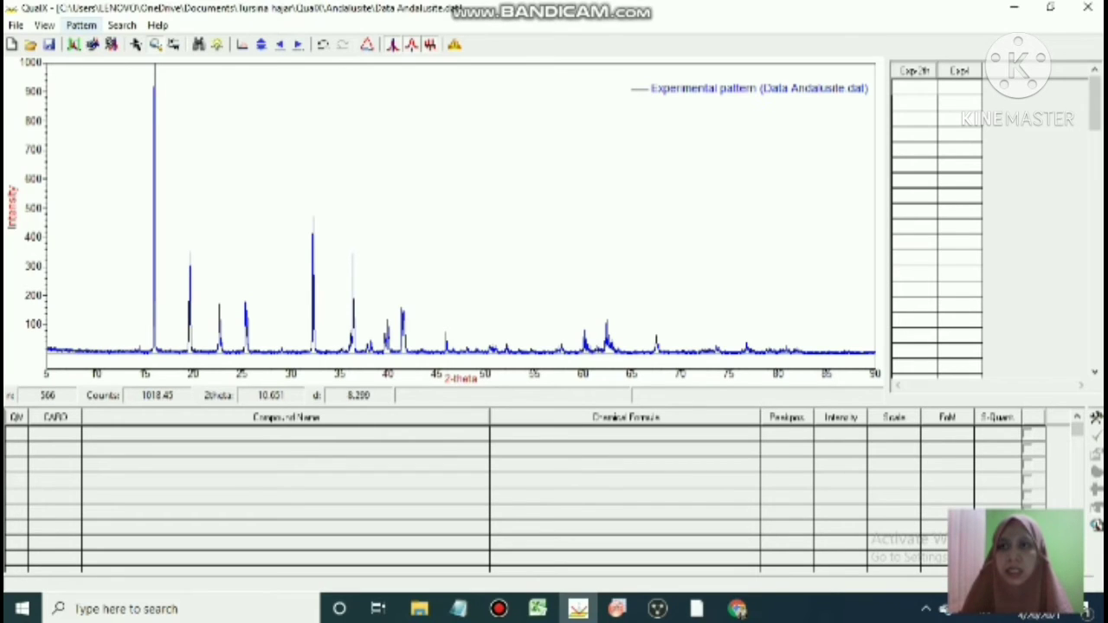
Smooth the diffraction pattern with Savitzky-Golay smoothing using 27 points and polynomial degree 4.
click(81, 25)
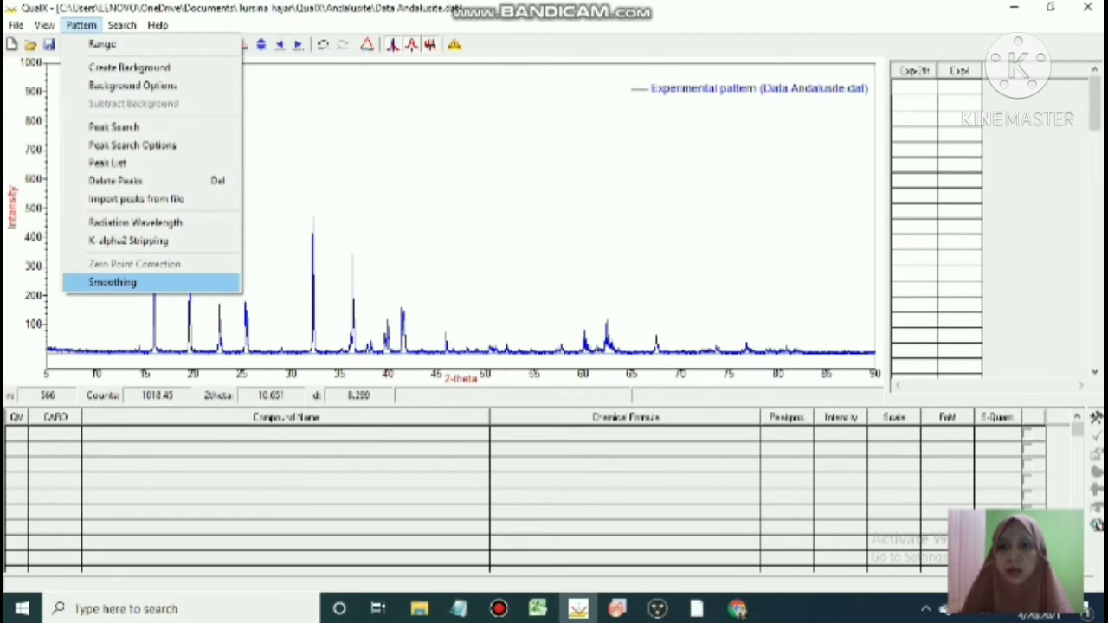
click(113, 282)
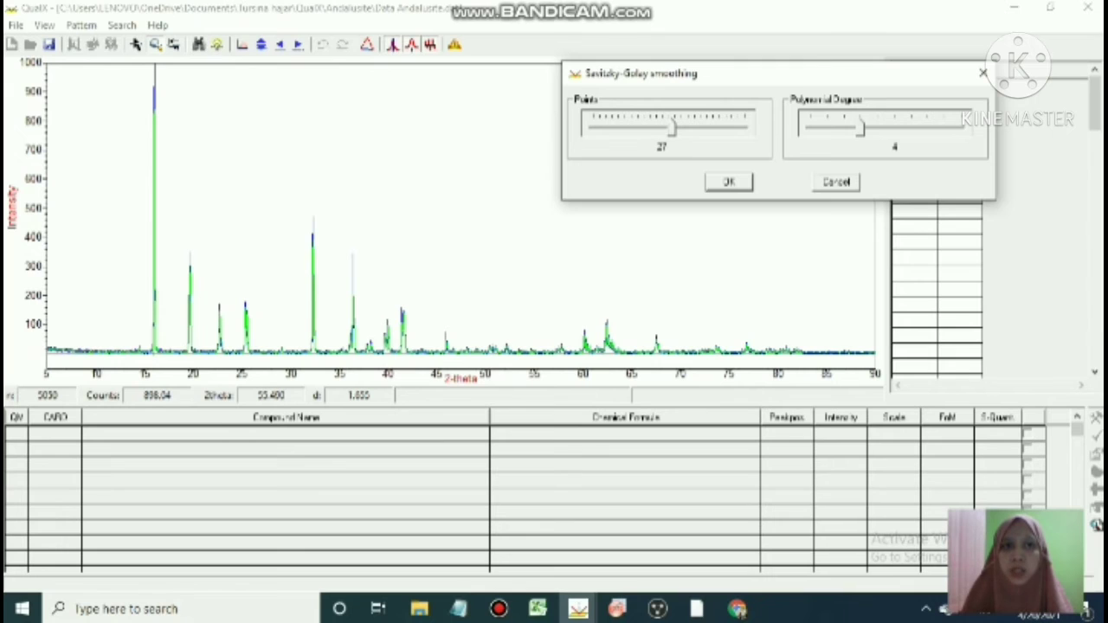
key(Left)
key(Left)
key(Left)
key(Left)
key(Left)
key(Left)
key(Left)
key(Left)
key(Left)
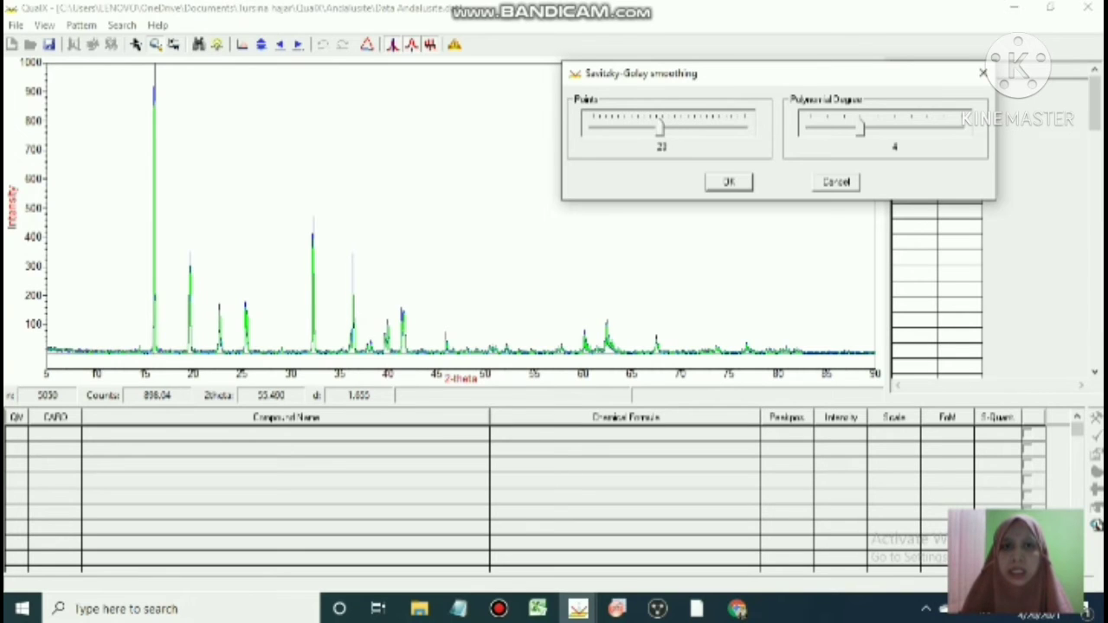
key(Right)
key(Right)
key(Right)
key(Right)
key(Right)
key(Right)
key(Right)
key(Right)
key(Right)
key(Right)
key(Right)
key(Right)
key(Right)
key(Right)
key(Left)
key(Left)
key(Left)
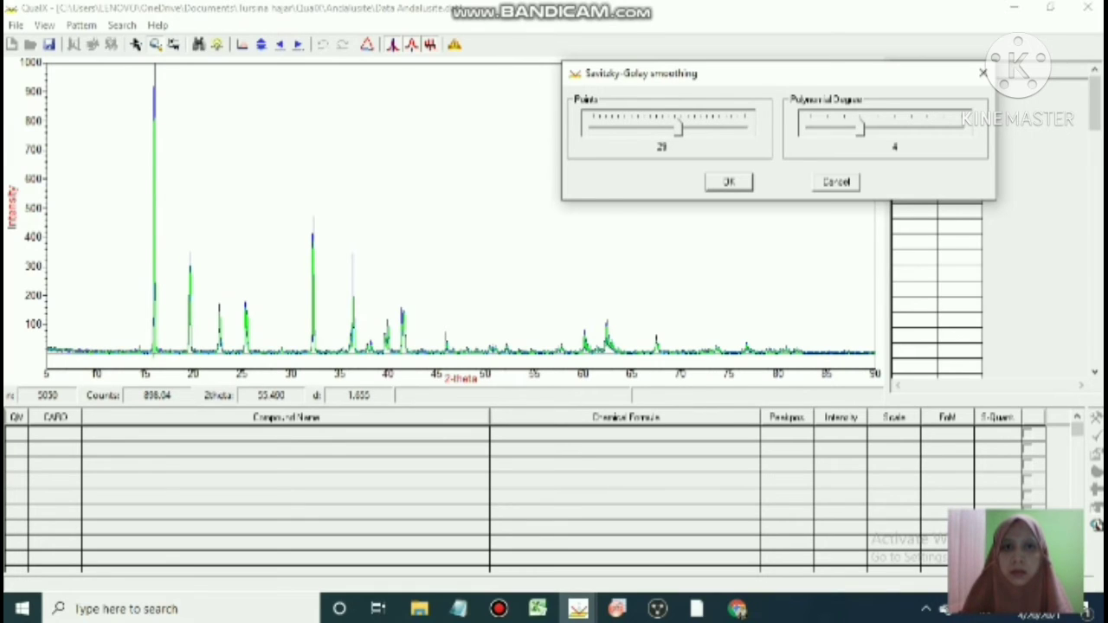
key(Left)
key(Left)
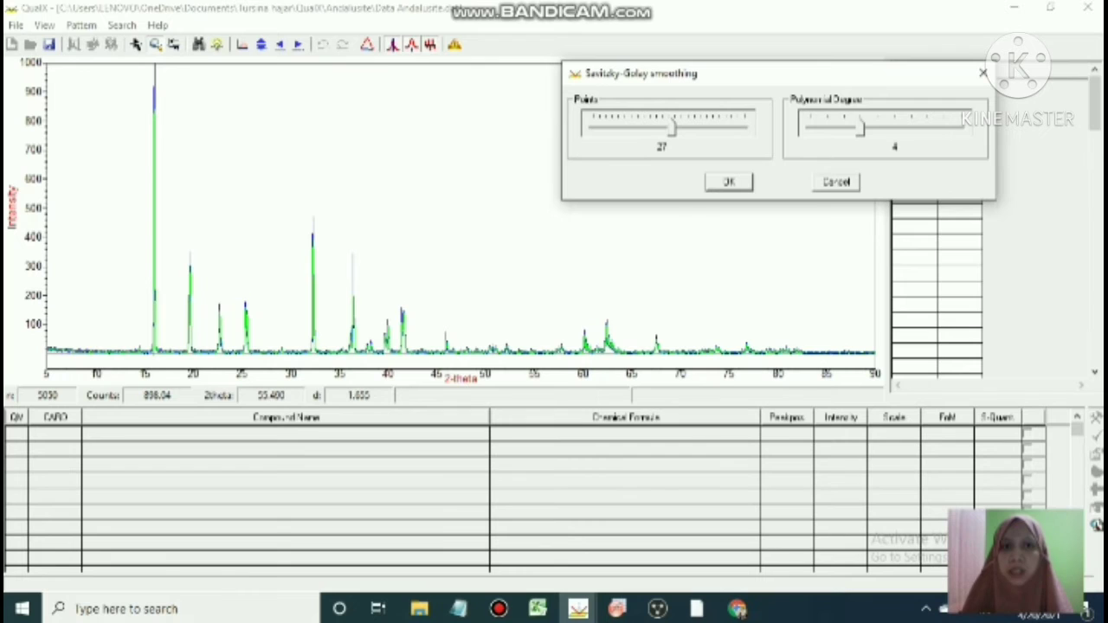
click(728, 182)
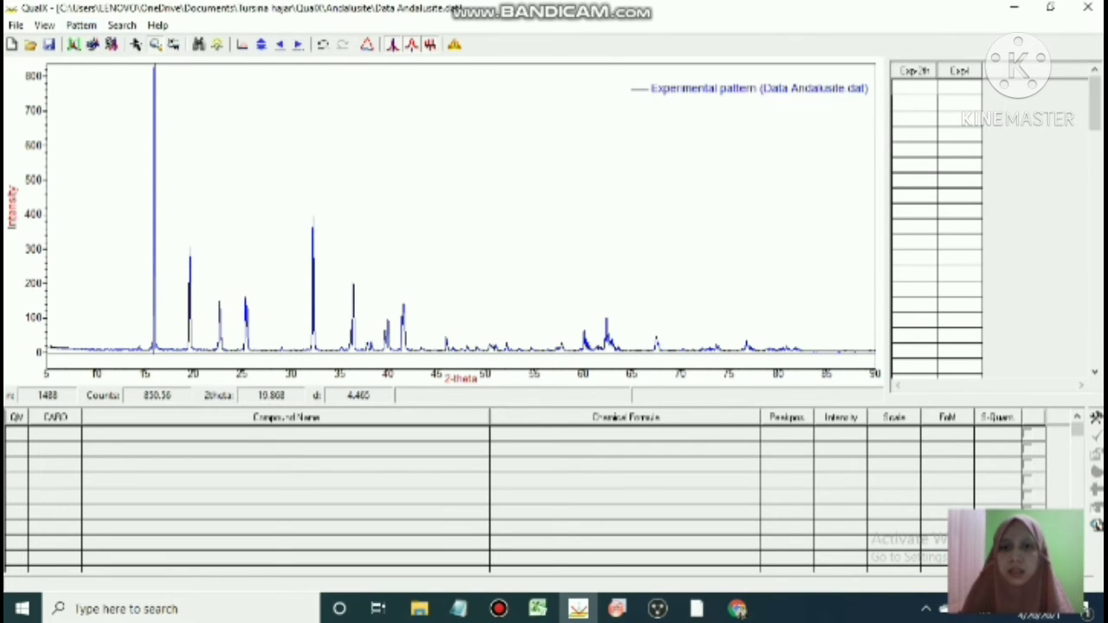
Run a peak search on the smoothed pattern and set the maximum of the search interval to 65.00 in the peak search conditions.
click(81, 25)
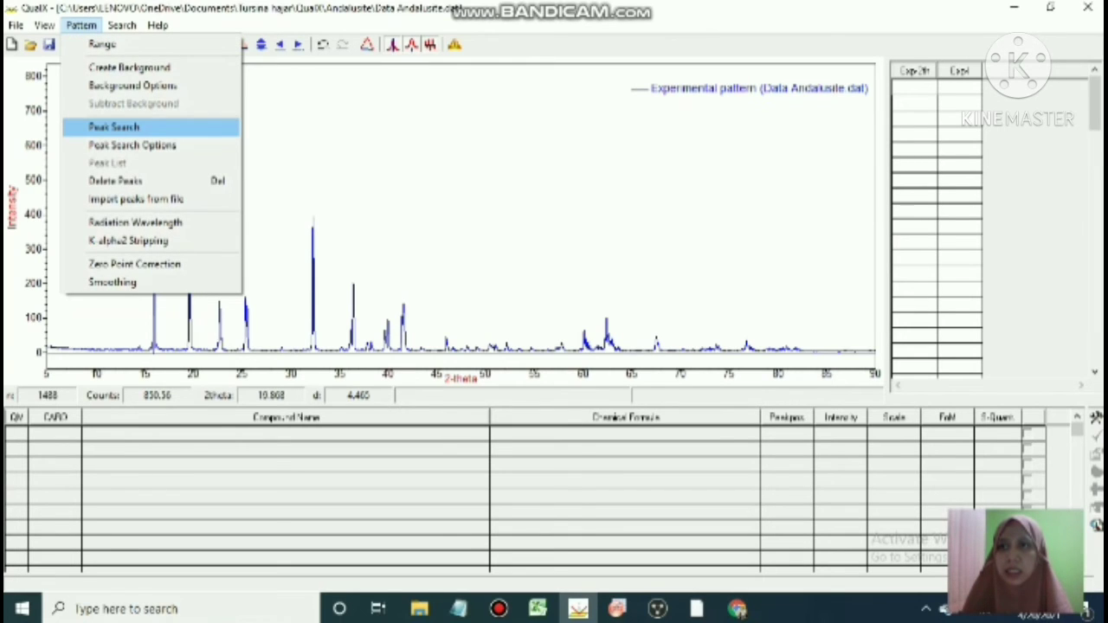
key(Return)
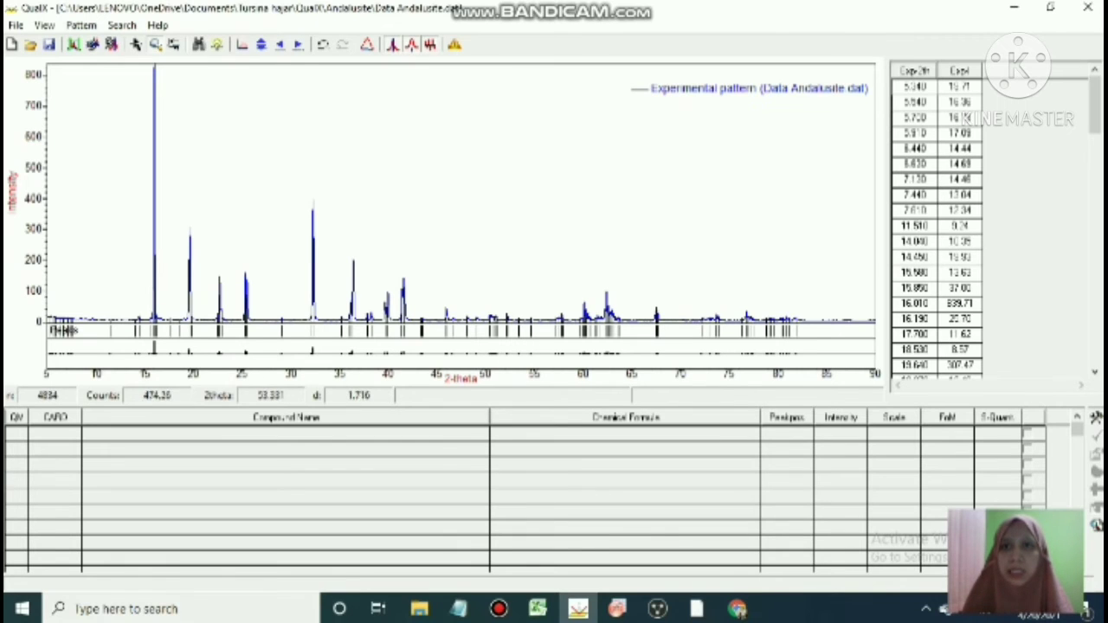
key(alt+p)
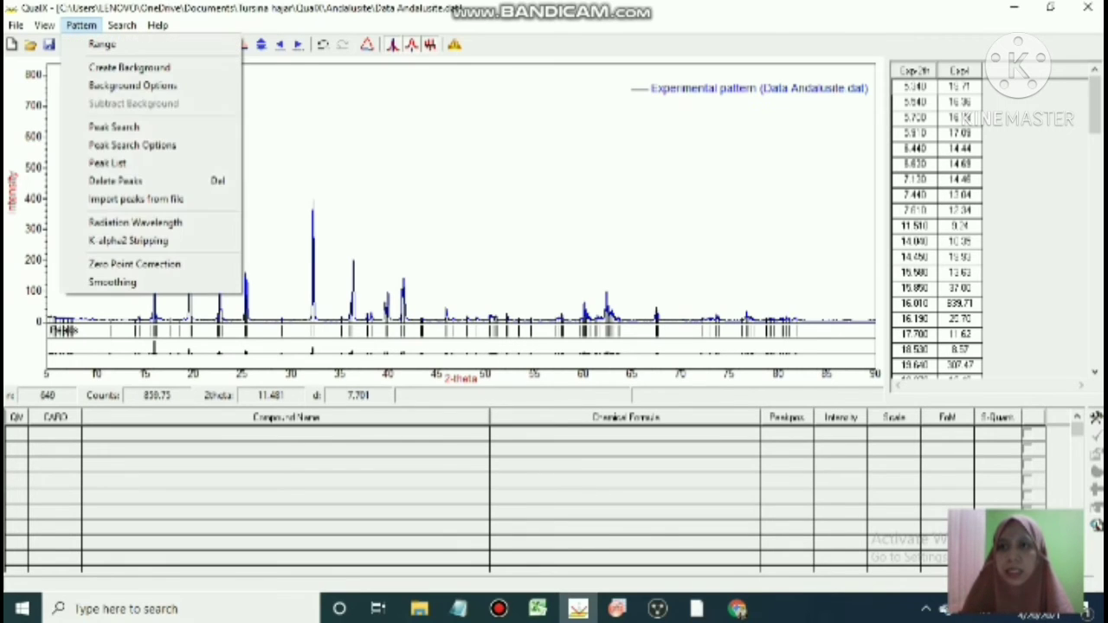
key(Down)
key(Down)
key(Down)
key(Down)
key(Down)
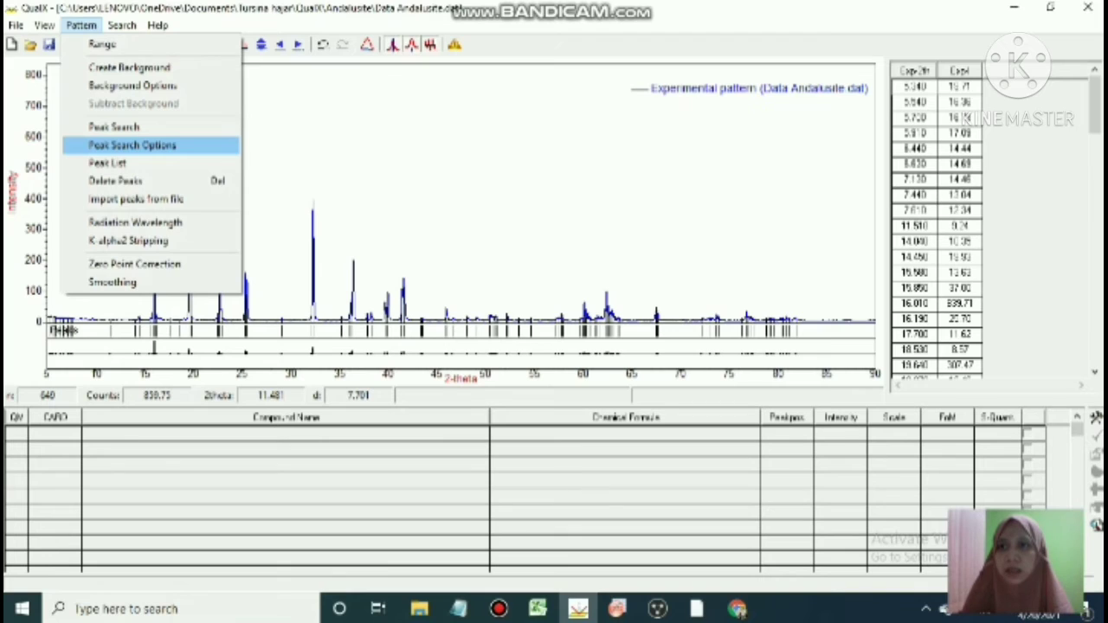
key(Return)
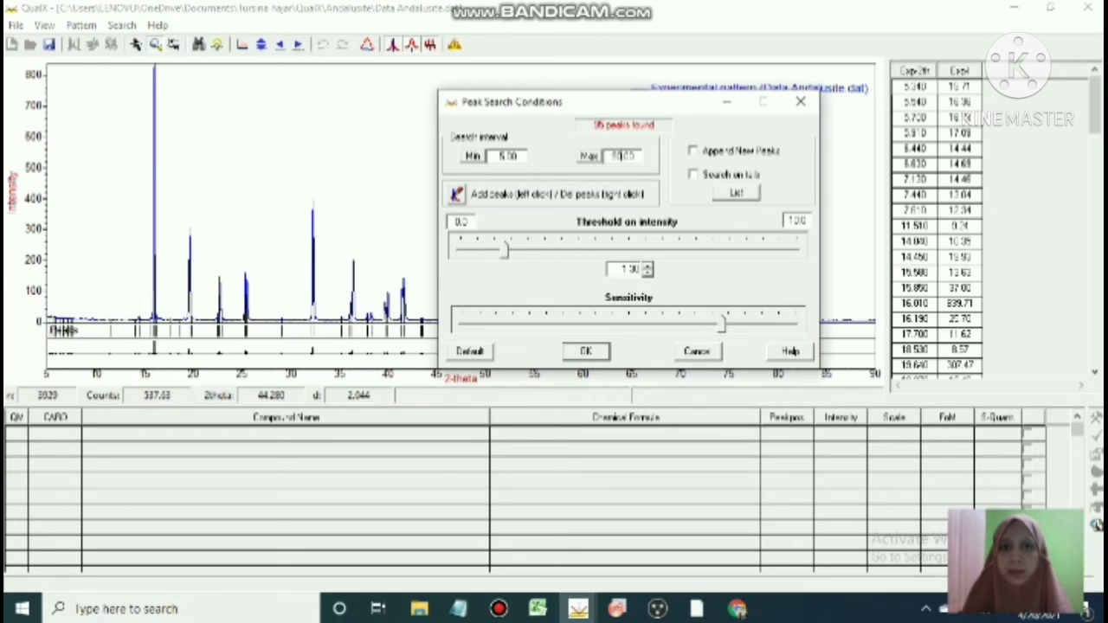
text(10.00)
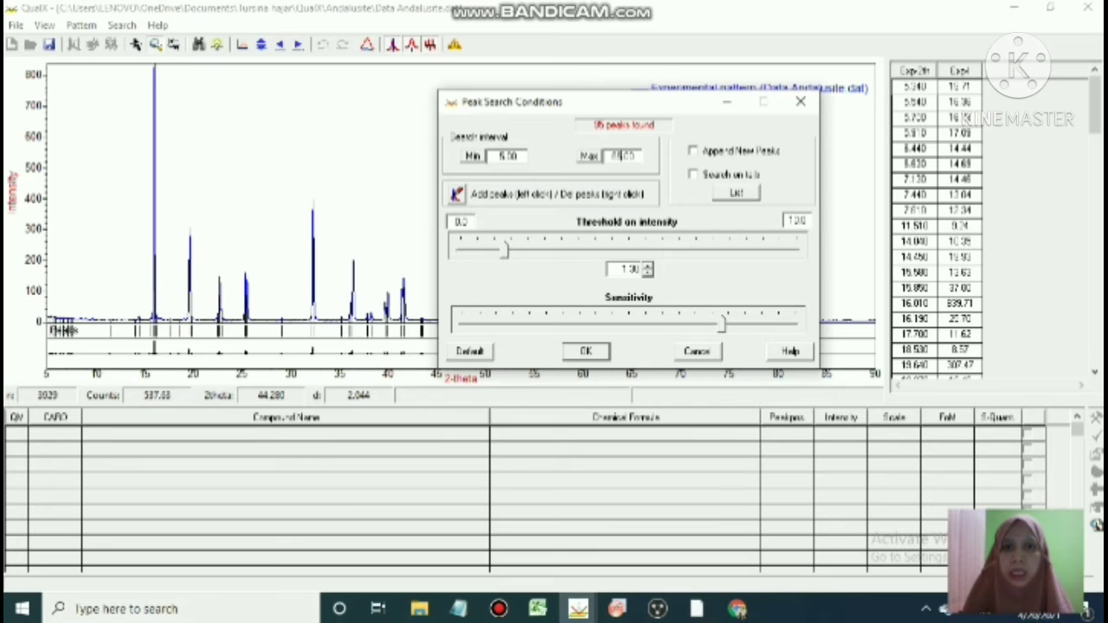
Raise the peak search's intensity threshold to 4.10, lower the sensitivity to slightly above mid-range, and accept the conditions.
drag(506, 250, 598, 250)
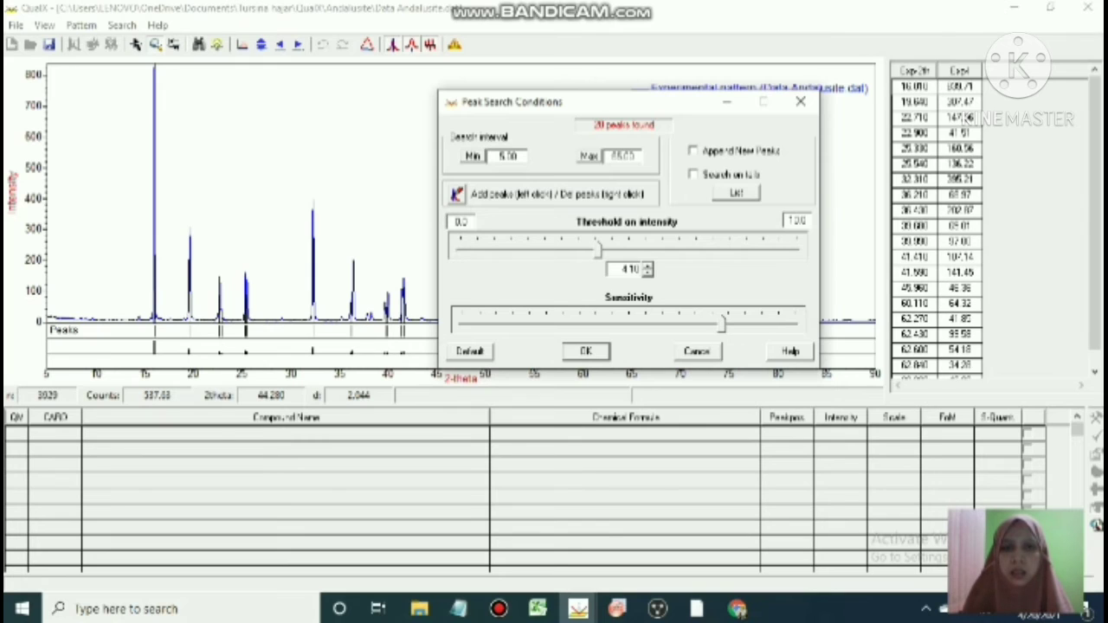
drag(721, 322, 641, 322)
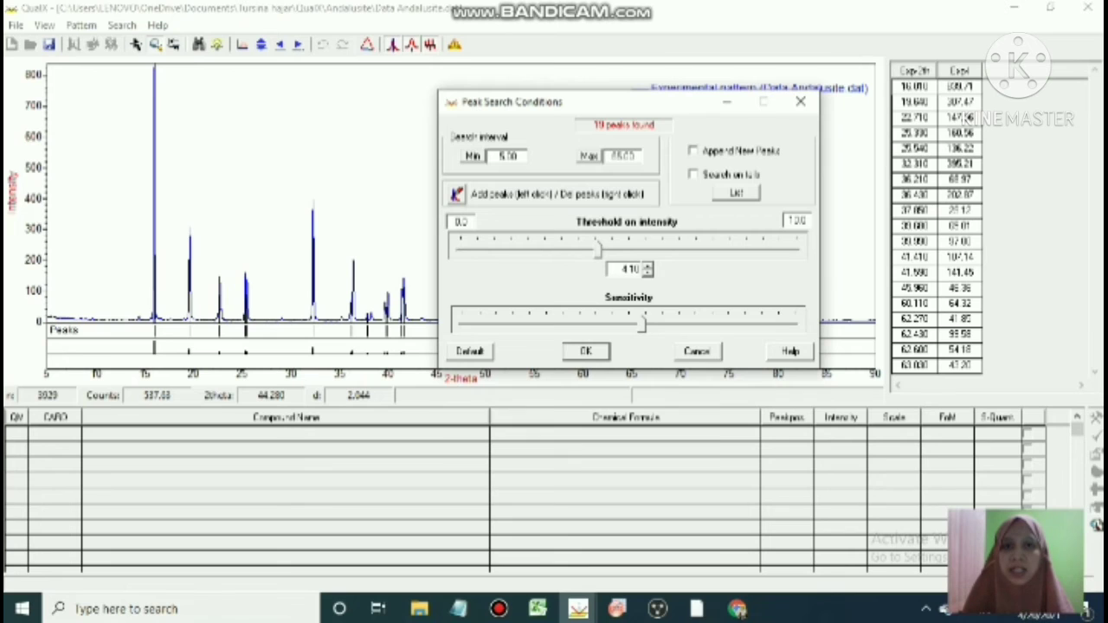
click(586, 350)
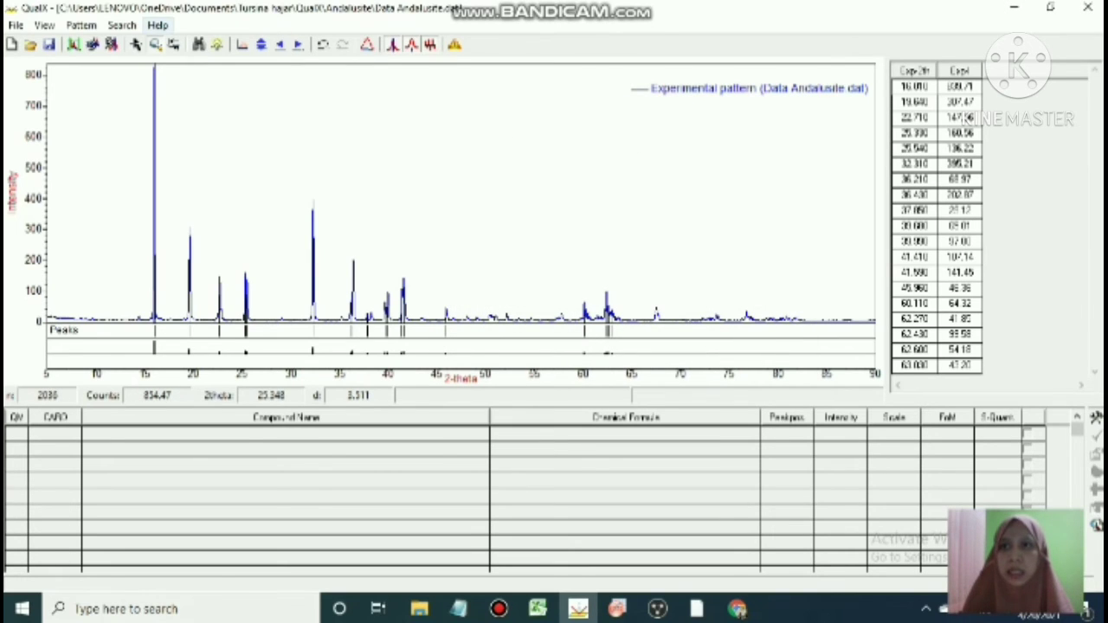
Run the phase search against the database and accept the Andalusite card 00-900-3990 as an identified phase.
click(121, 25)
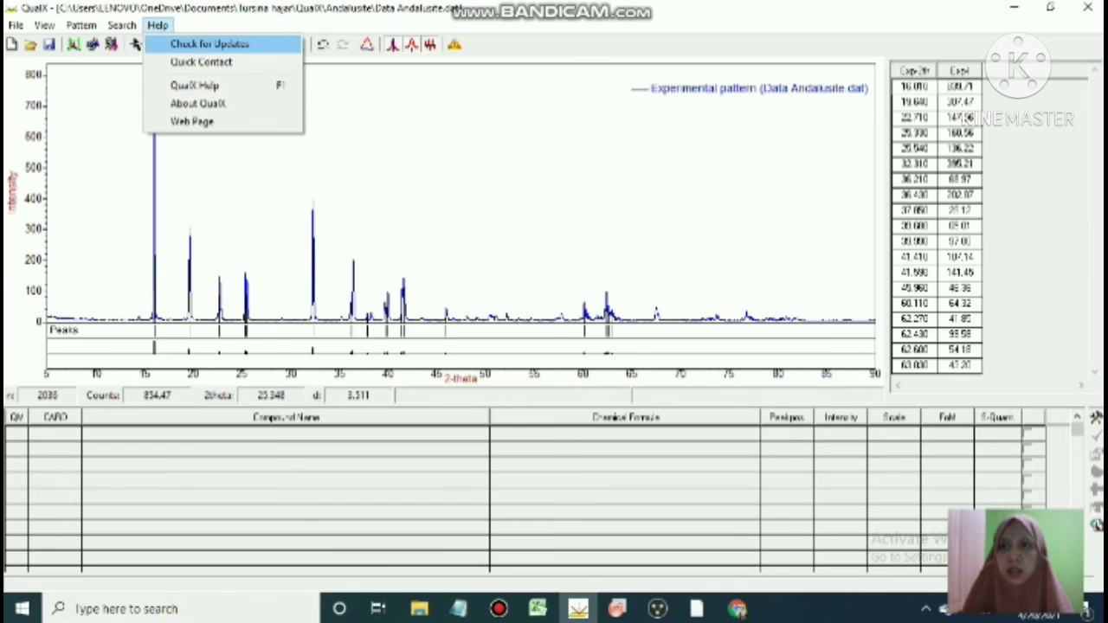
click(161, 43)
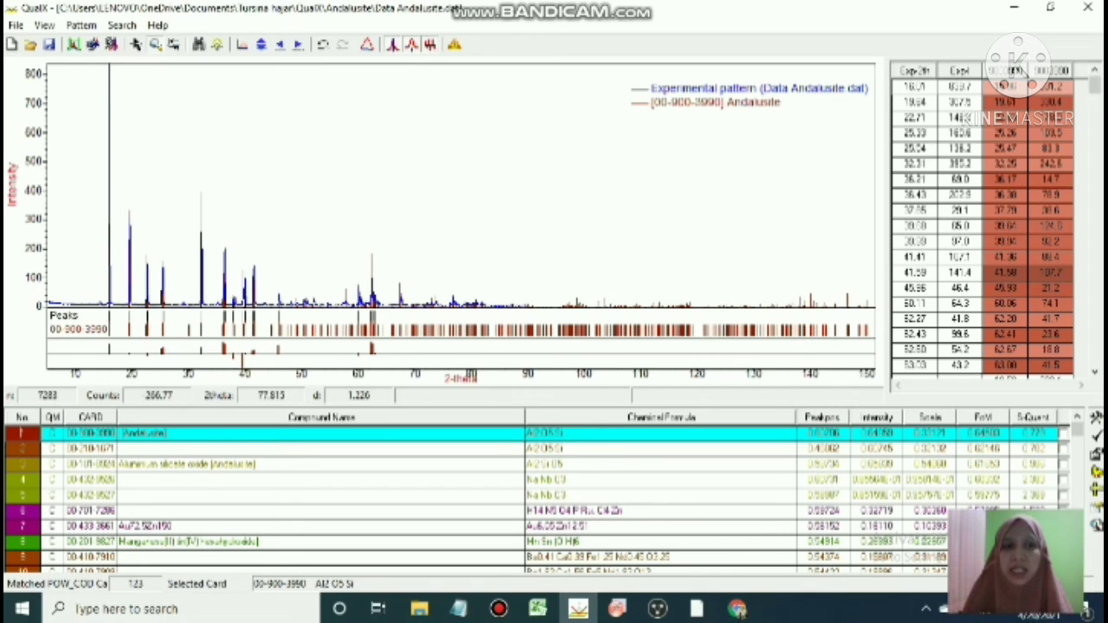
click(1063, 434)
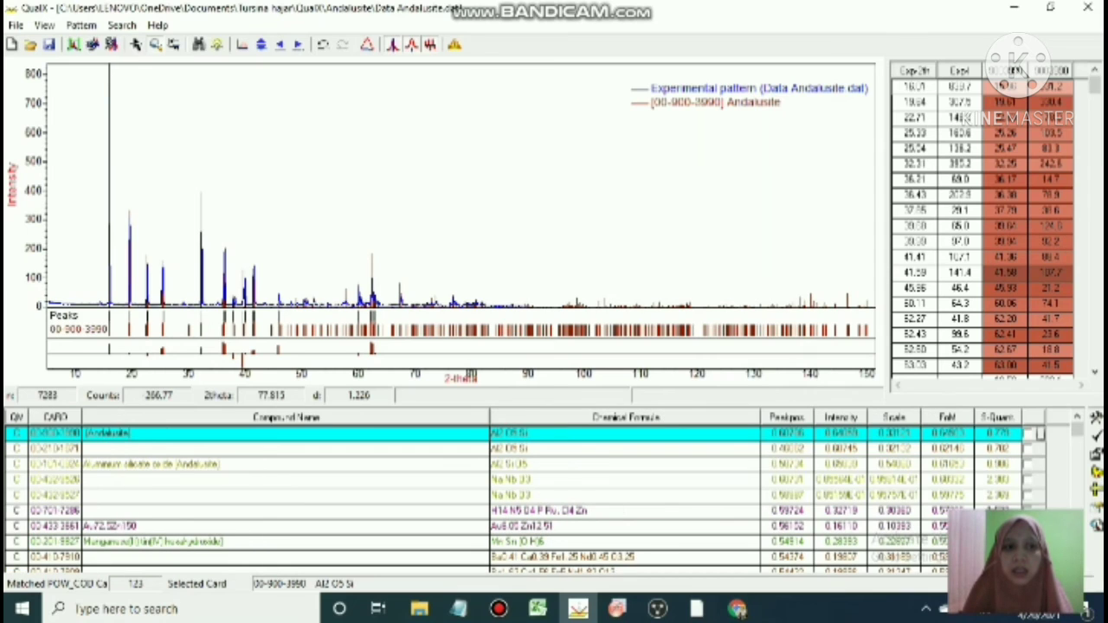
click(1029, 434)
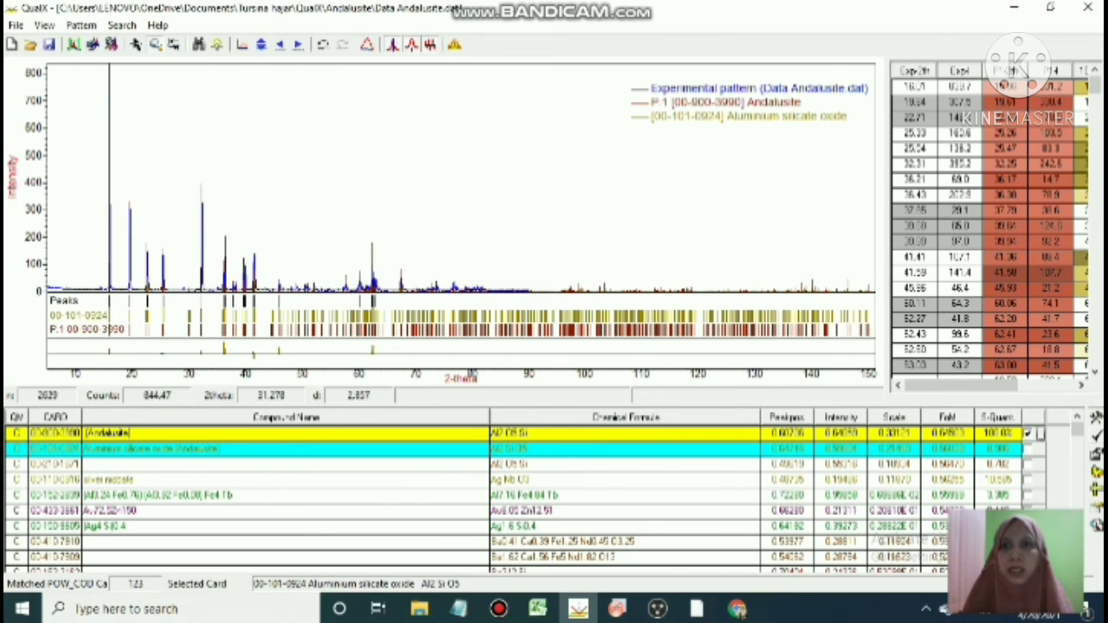
Open the output file with the phase identification results.
click(16, 26)
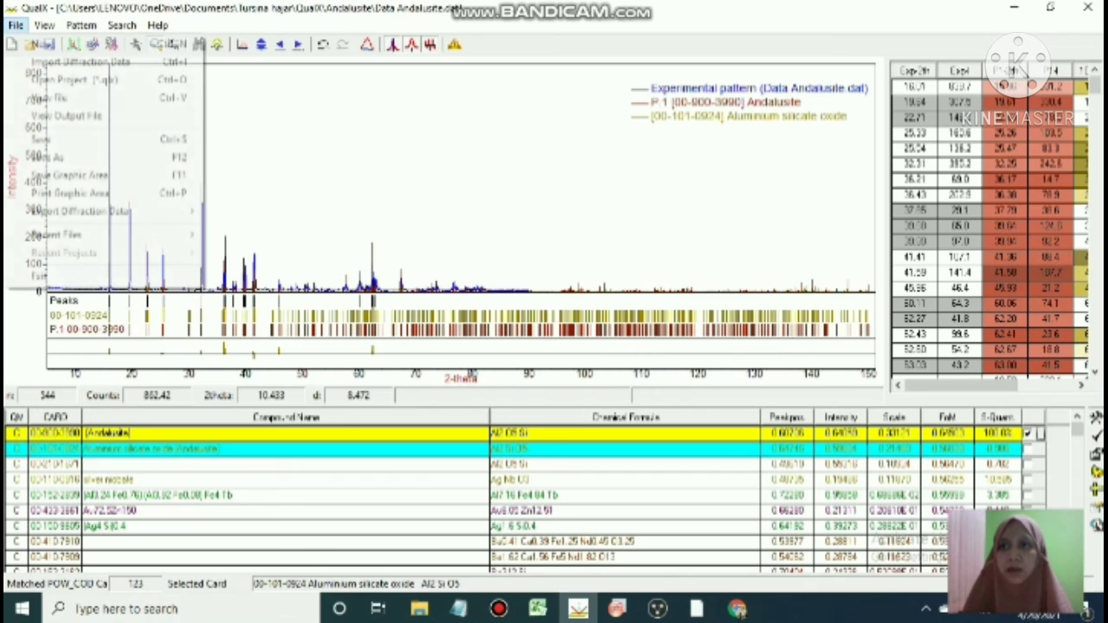
mouse_move(44, 26)
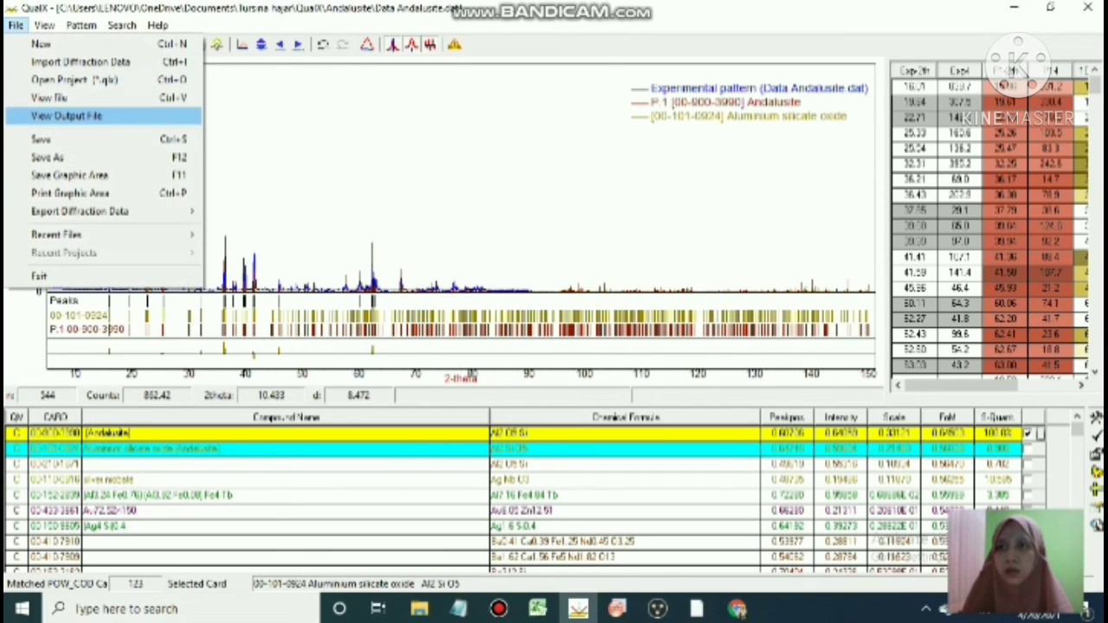
click(67, 116)
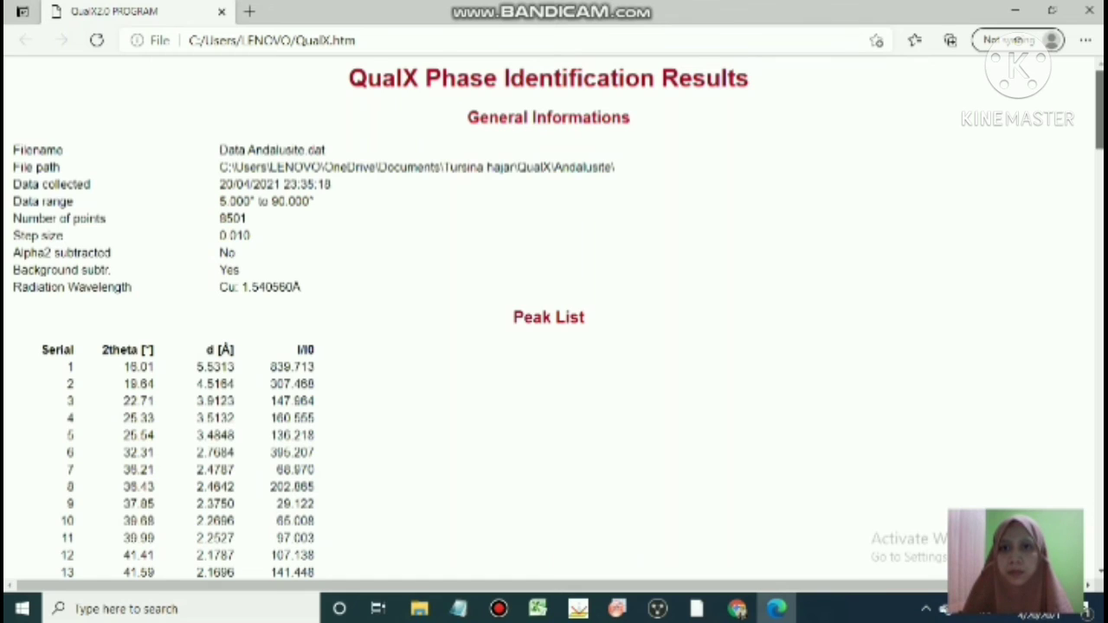
Examine the report's peak list, plausible phases, search options, quantitative phase analysis and diffraction graphic, and return to QualX.
scroll(554, 317, down, 1)
scroll(554, 317, up, 1)
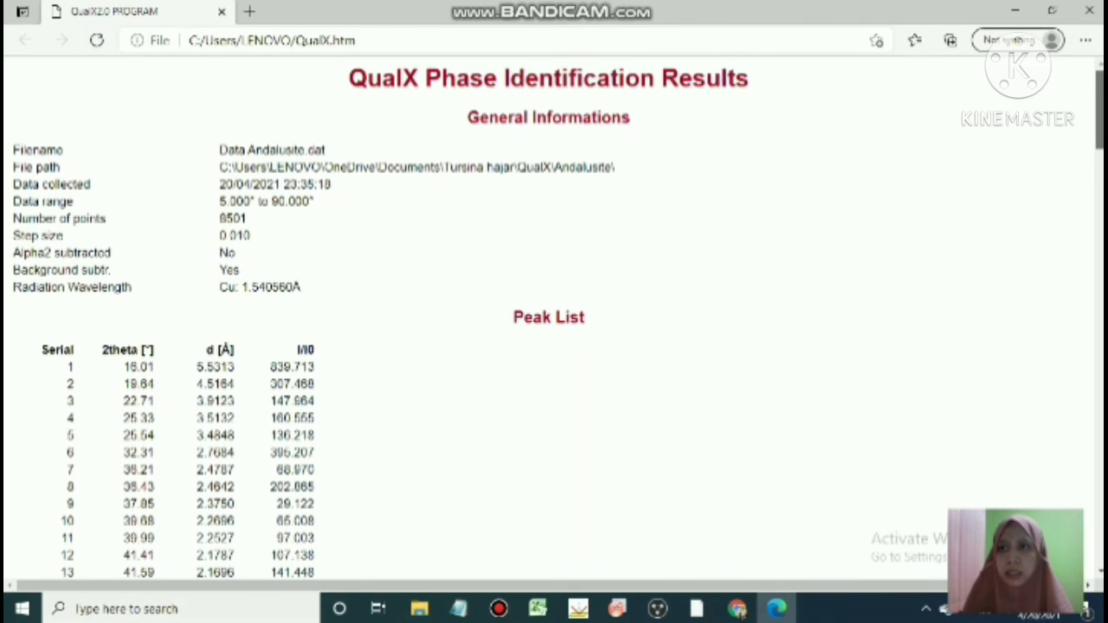
scroll(554, 317, down, 1)
scroll(554, 317, down, 4)
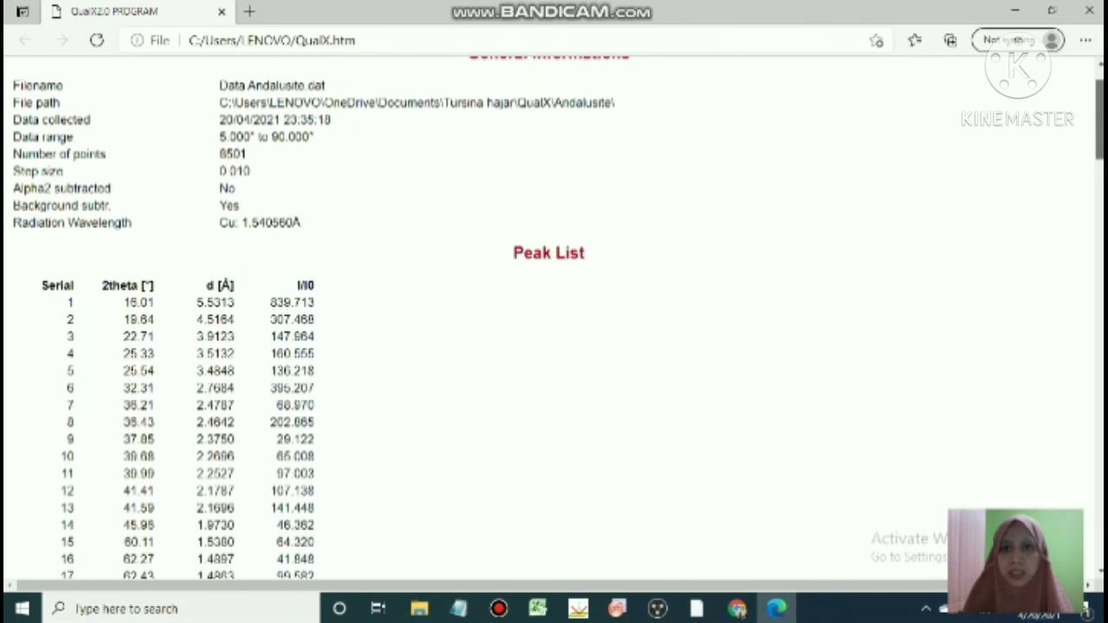
scroll(554, 317, up, 1)
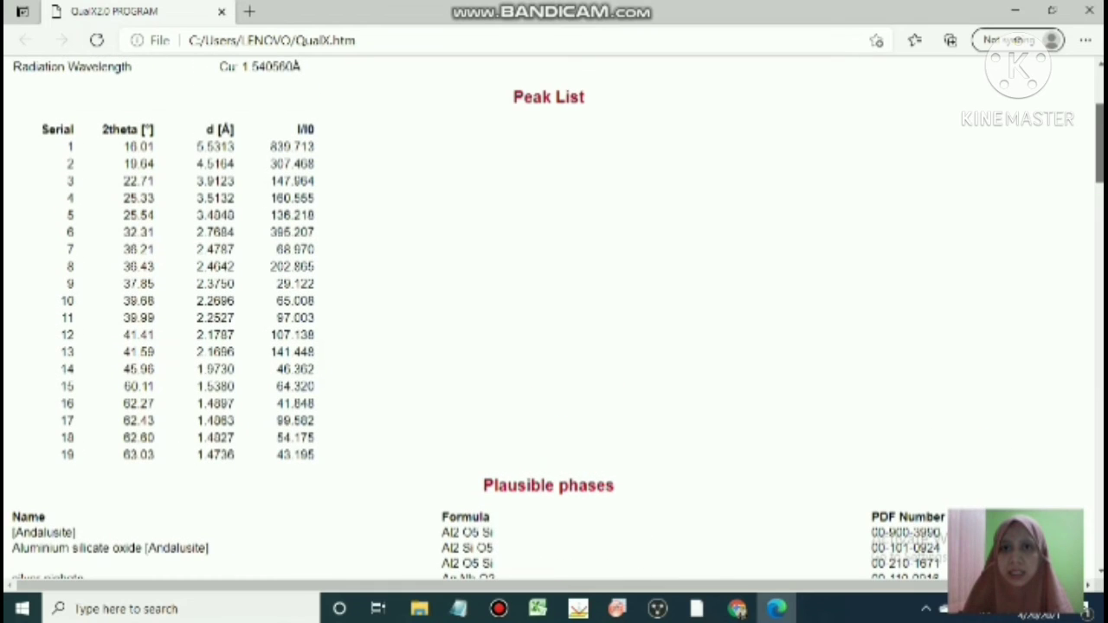
scroll(554, 317, down, 4)
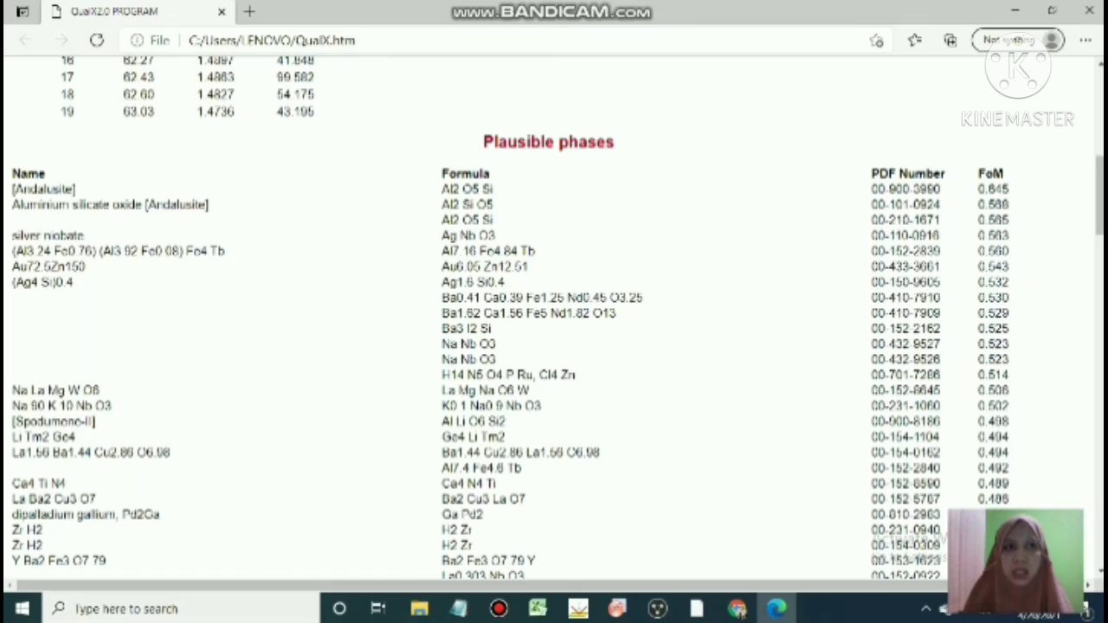
scroll(554, 317, down, 4)
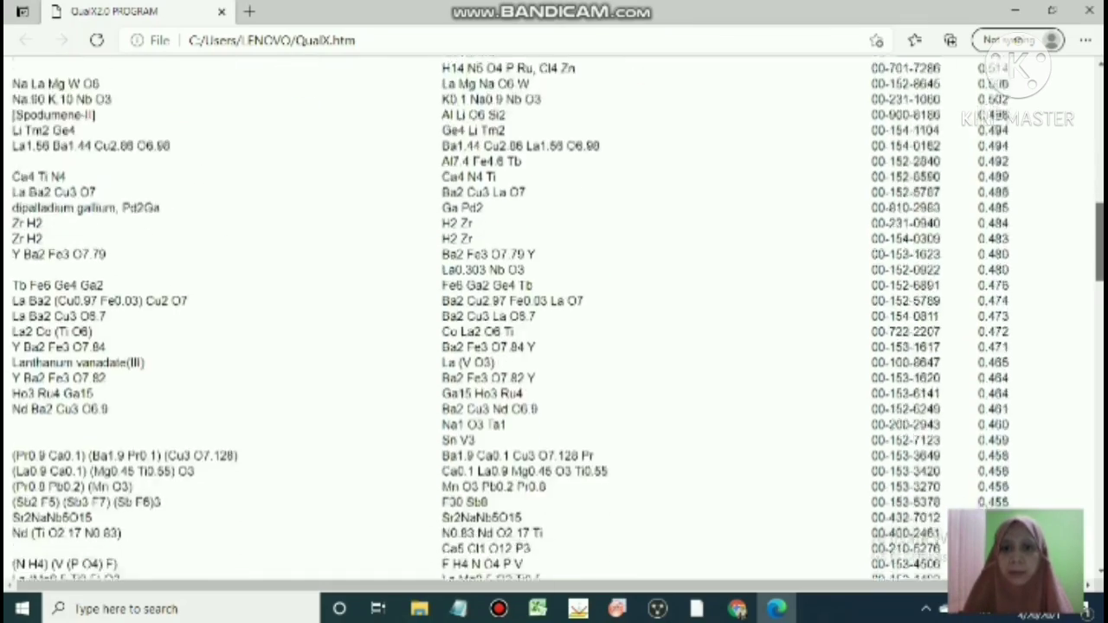
scroll(554, 316, down, 8)
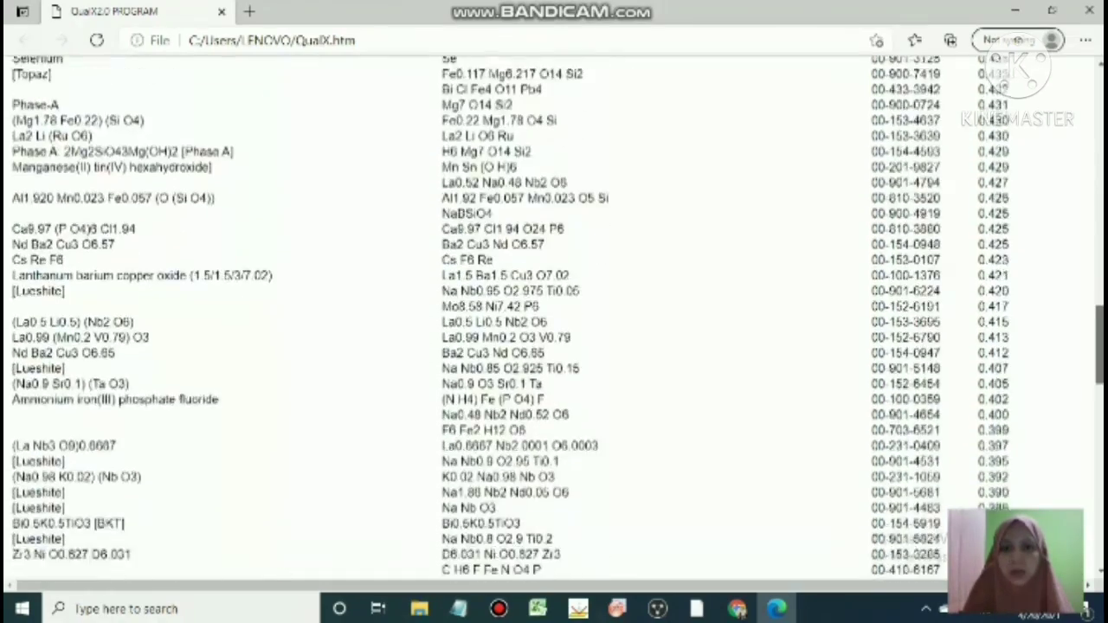
scroll(554, 317, down, 8)
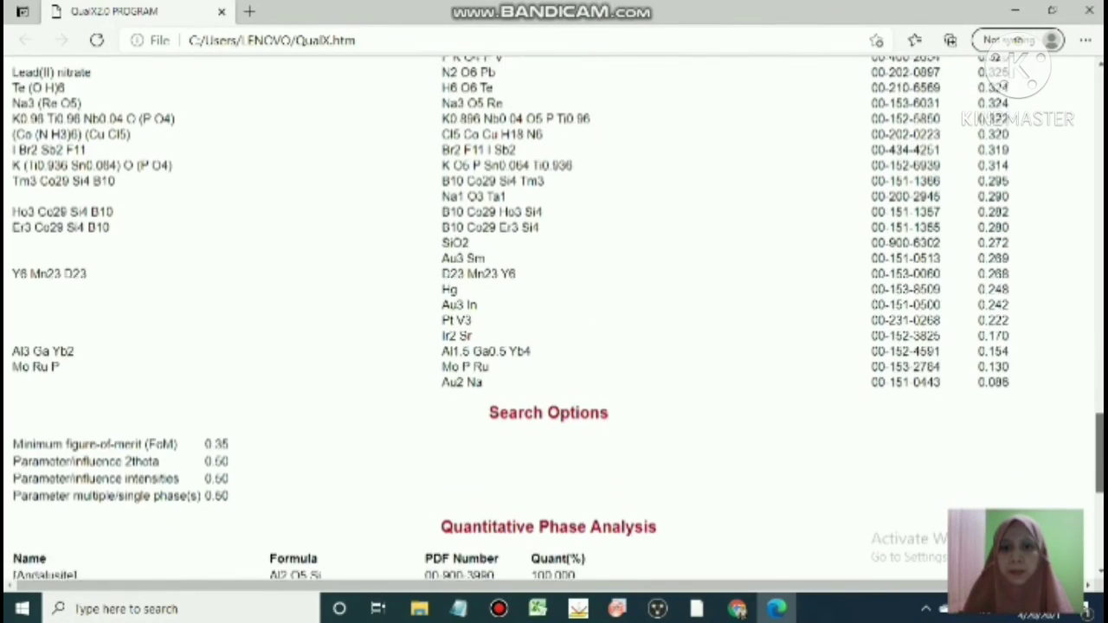
scroll(554, 317, down, 1)
scroll(554, 316, down, 2)
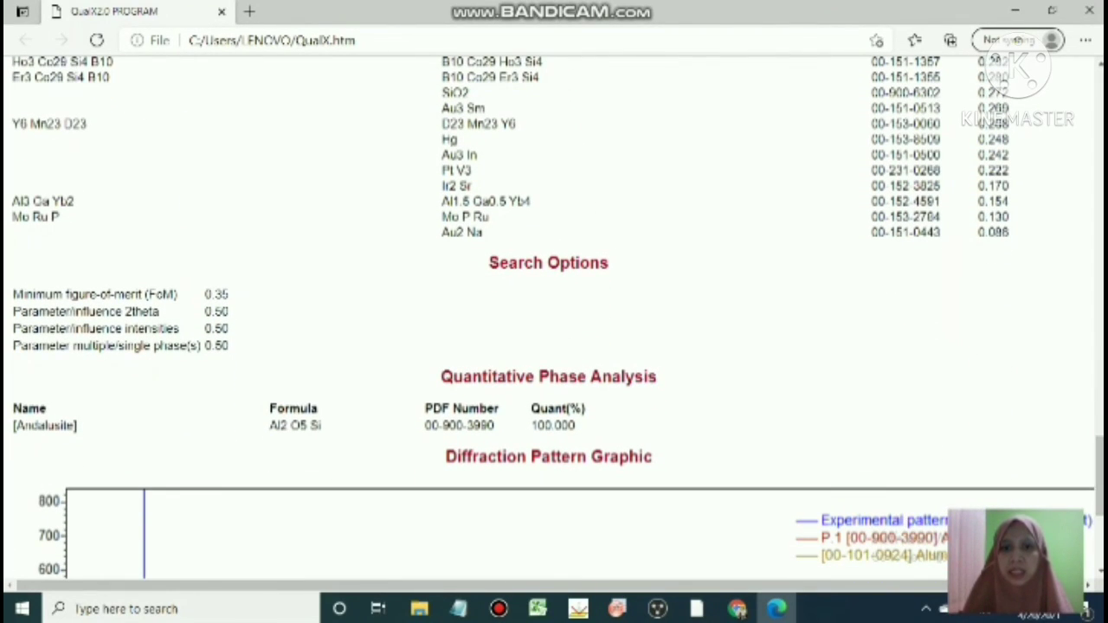
scroll(553, 317, down, 5)
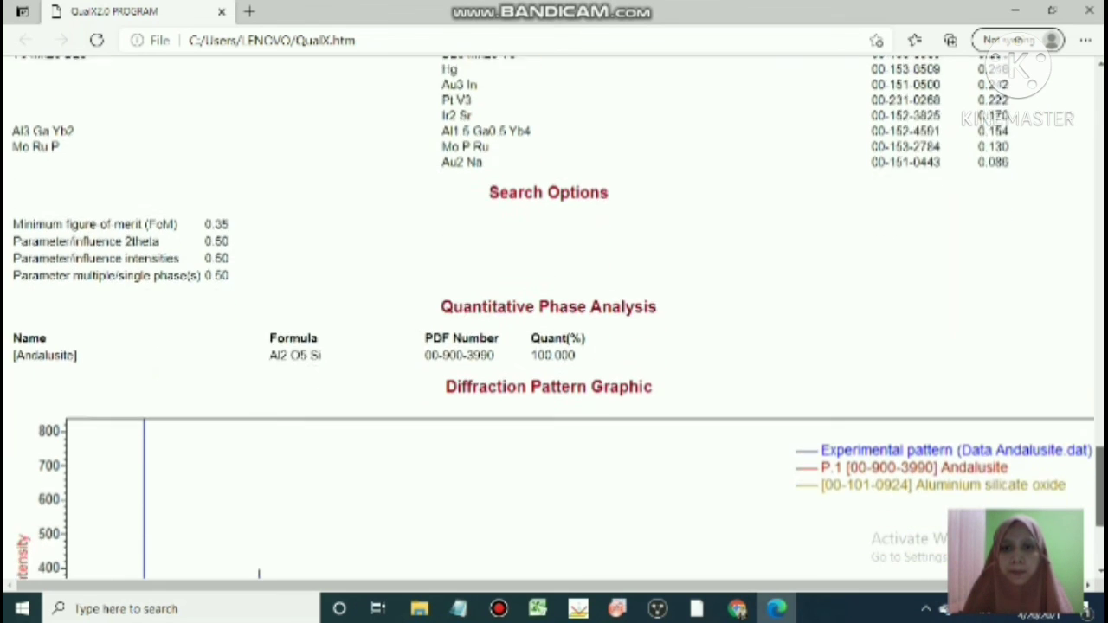
scroll(554, 316, down, 1)
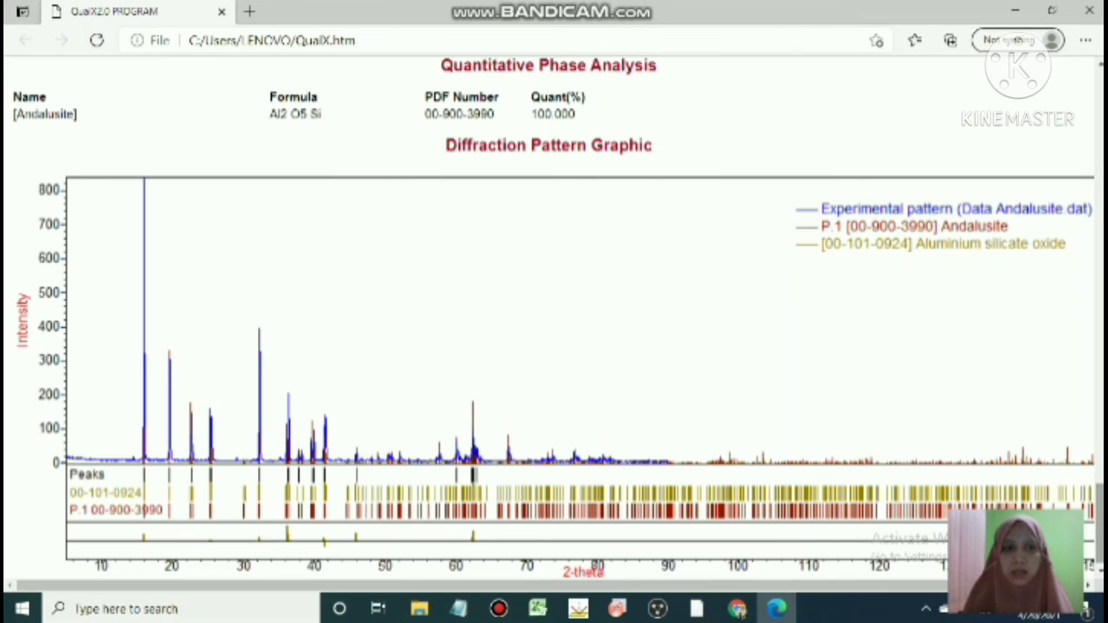
scroll(554, 316, down, 1)
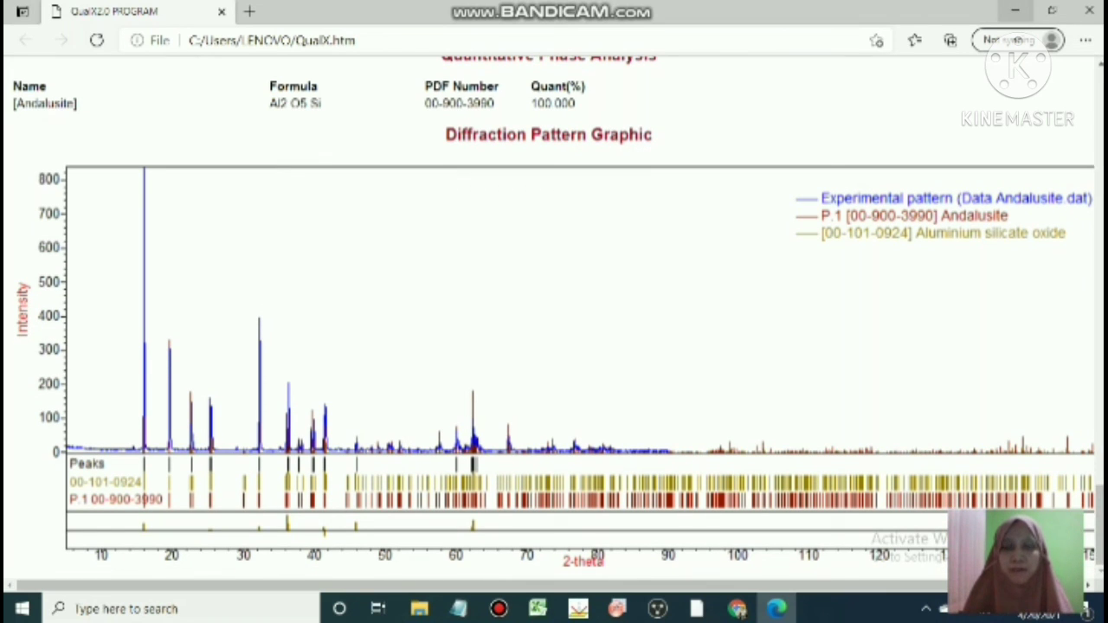
click(1014, 10)
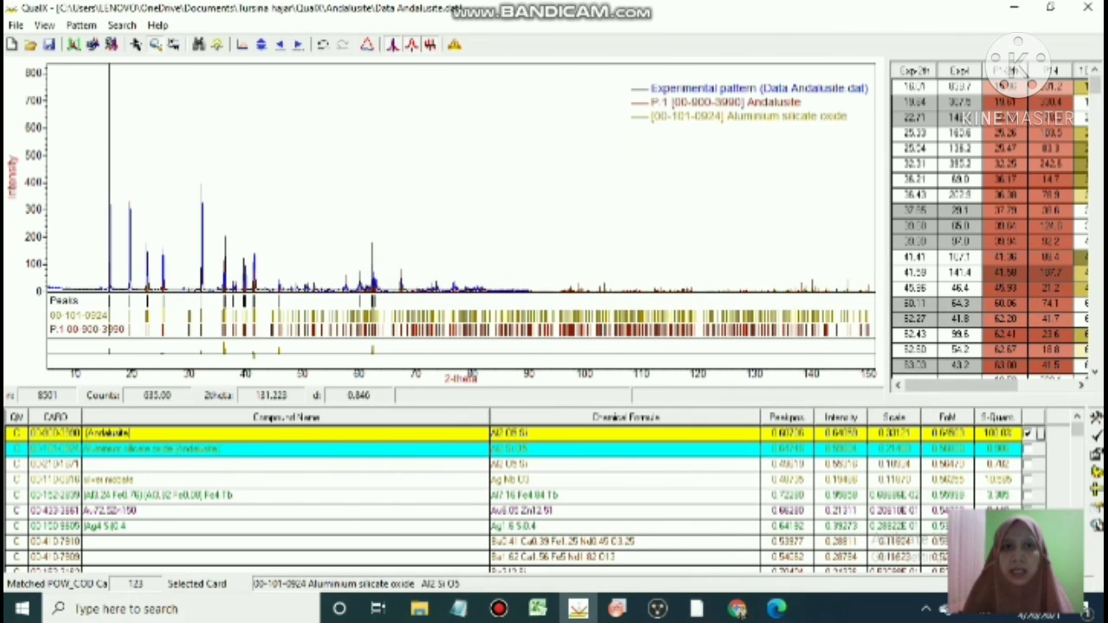